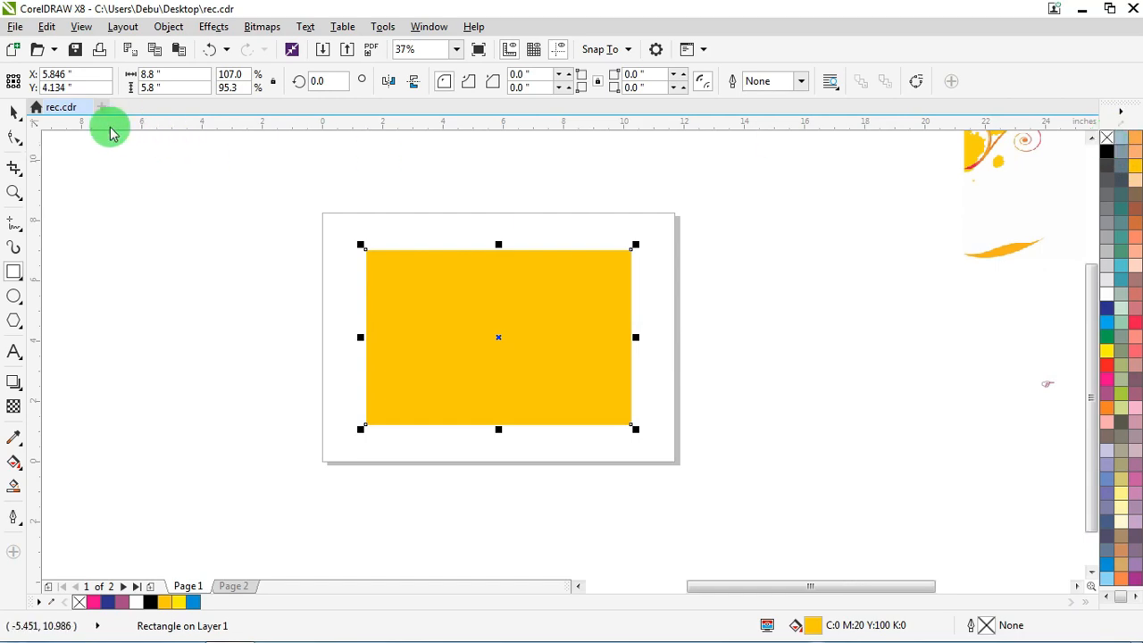
# Move the floral background image over the yellow rectangle and set its size to 8.8 by 5.3 inches
pyautogui.scroll(-2, 381, 256)
pyautogui.moveTo(708, 172); pyautogui.dragTo(453, 284)
pyautogui.scroll(2, 453, 284)
pyautogui.moveTo(847, 184); pyautogui.dragTo(709, 263)
pyautogui.moveTo(608, 365); pyautogui.dragTo(556, 325)
pyautogui.doubleClick(190, 80)
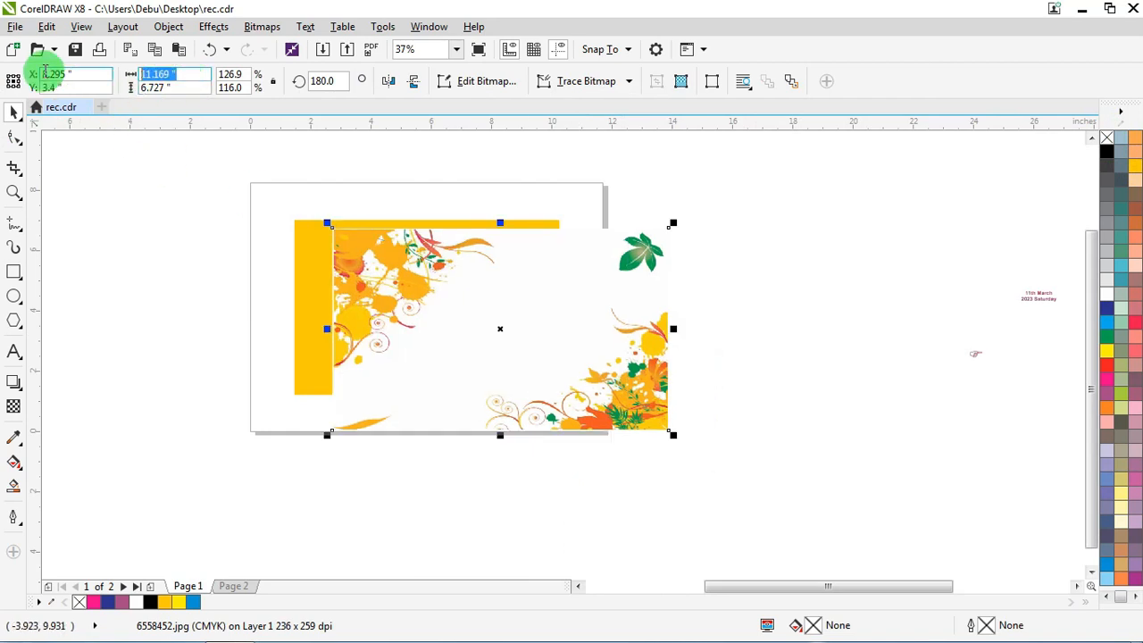
pyautogui.write('8.8')
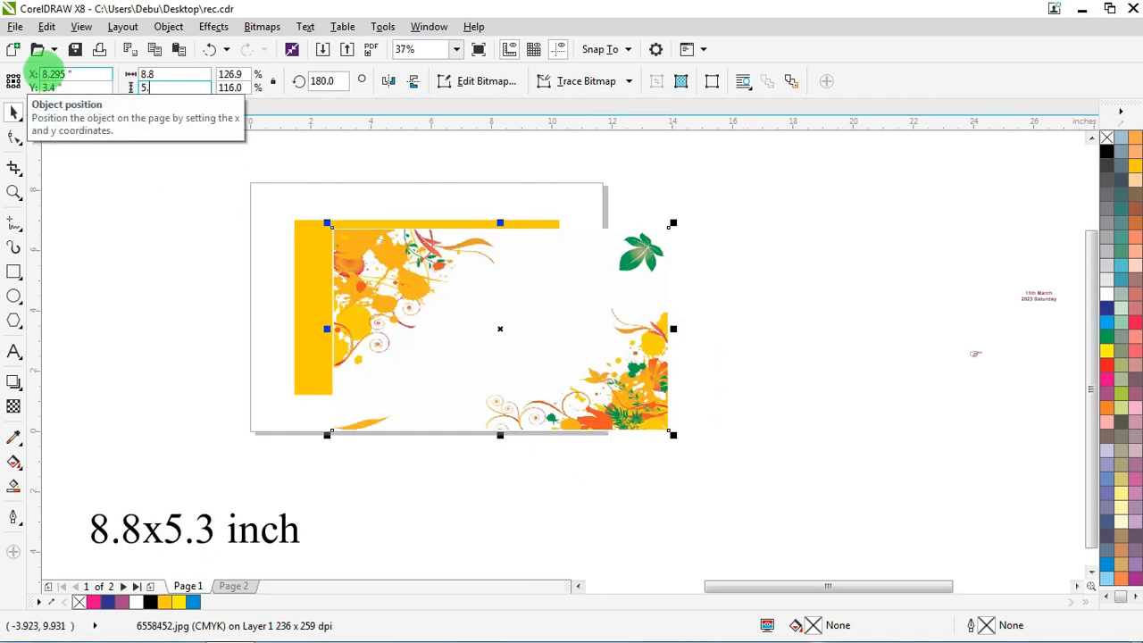
pyautogui.press('Return')
# Align the floral background image with the yellow rectangle's top and left edges
pyautogui.keyDown('shift'); pyautogui.click(305, 285); pyautogui.keyUp('shift')
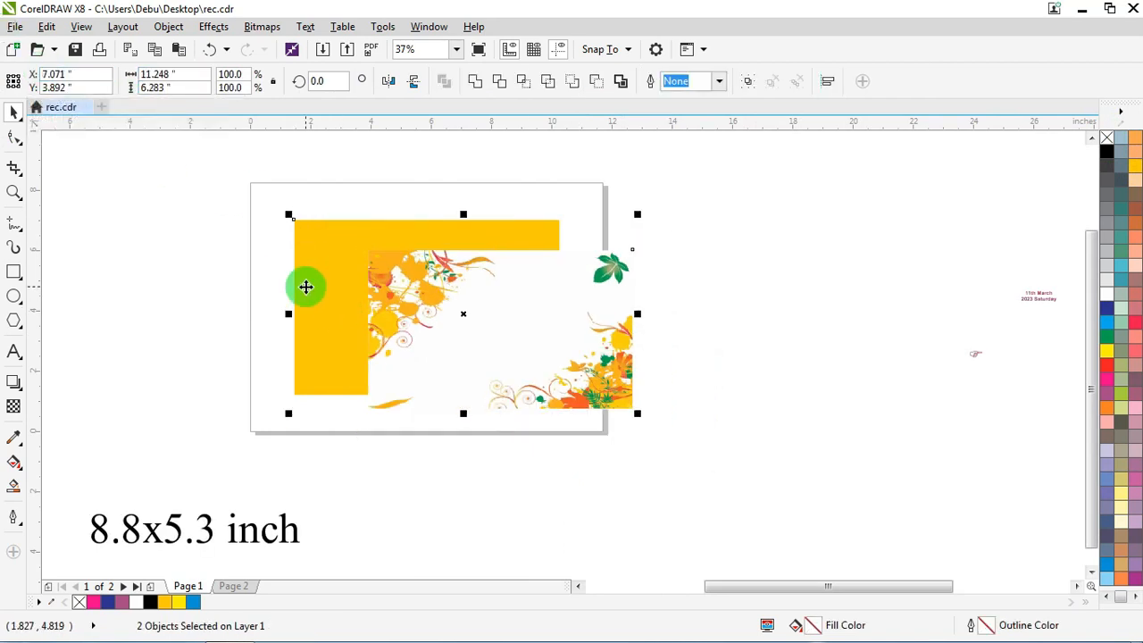
pyautogui.press('t')
pyautogui.press('l')
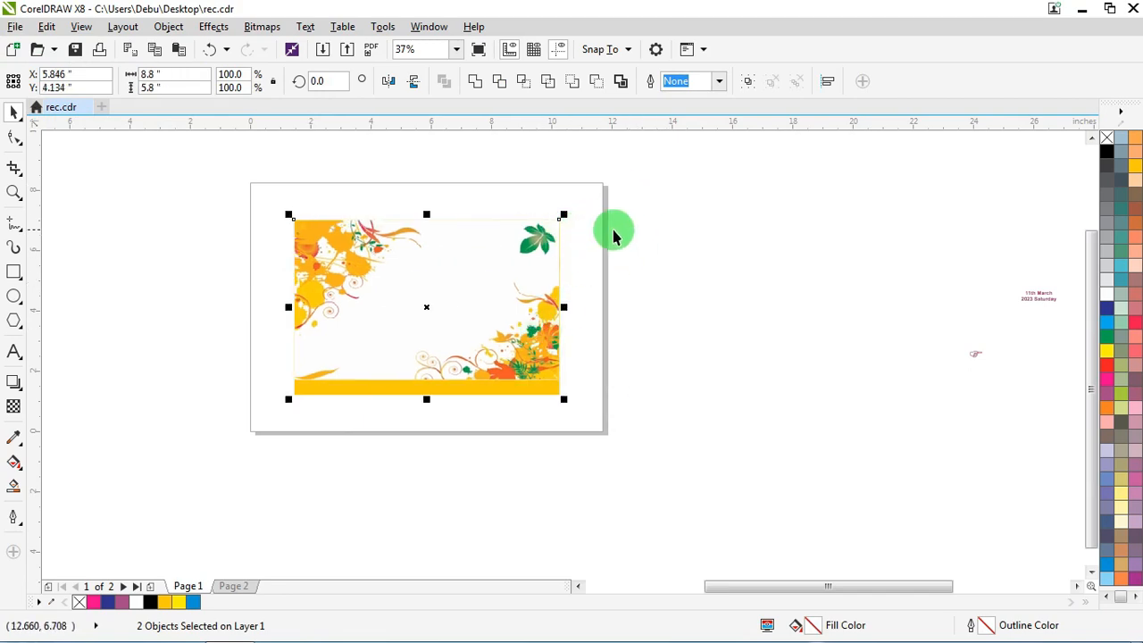
pyautogui.press('Escape')
# Bring the couple's cut-out photo onto the left part of the card
pyautogui.scroll(3, 430, 345)
pyautogui.scroll(-4, 408, 345)
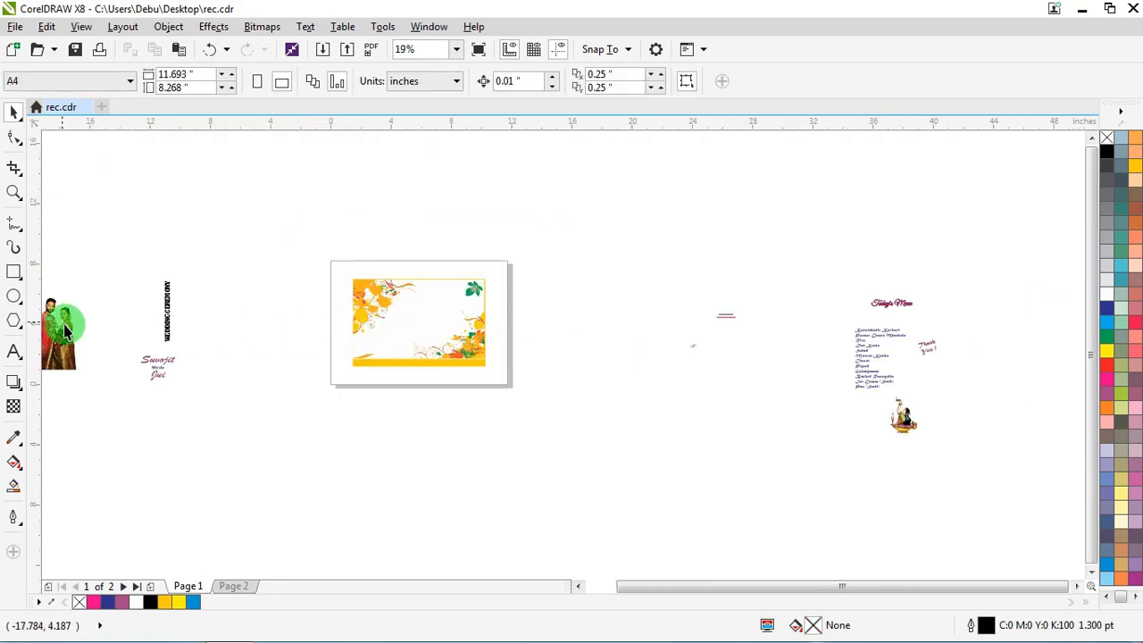
pyautogui.moveTo(63, 318); pyautogui.dragTo(505, 397)
pyautogui.scroll(3, 322, 295)
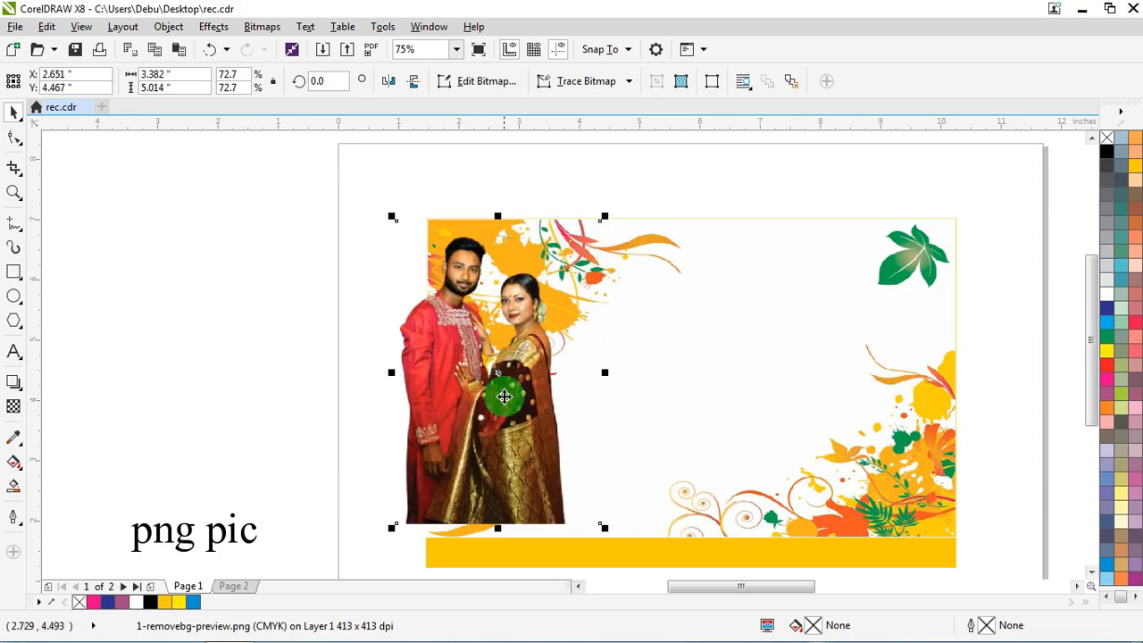
pyautogui.scroll(2, 542, 561)
pyautogui.moveTo(459, 450); pyautogui.dragTo(562, 428)
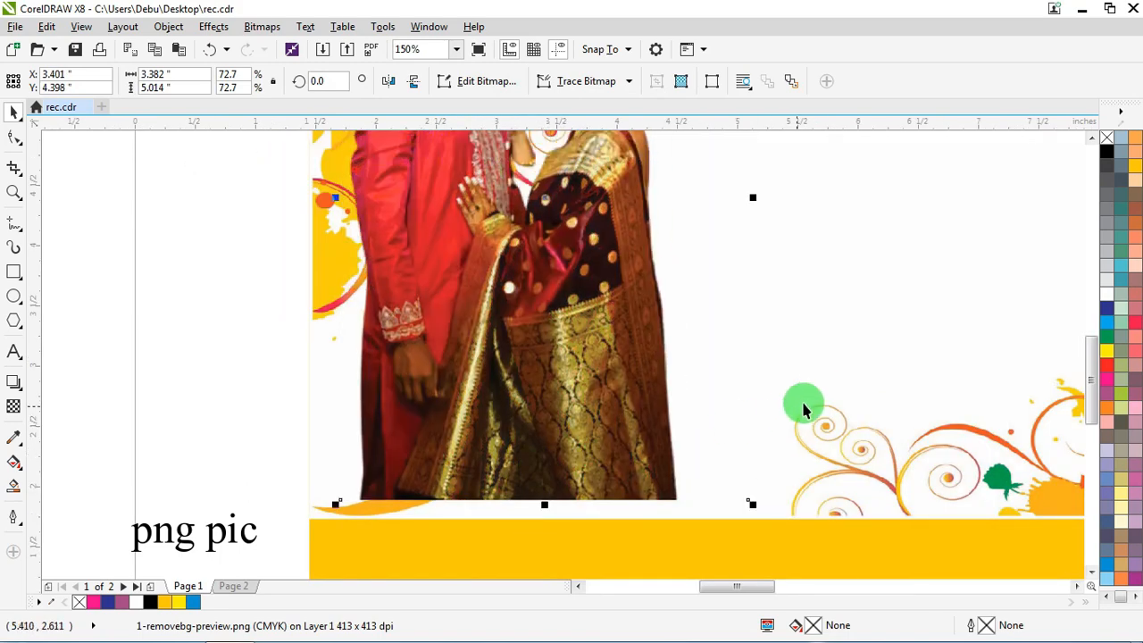
# Align the couple photo's bottom edge with the floral background image and shift the photo closer to the card's left edge
pyautogui.keyDown('shift'); pyautogui.click(807, 377); pyautogui.keyUp('shift')
pyautogui.scroll(-3, 178, 345)
pyautogui.click(179, 345)
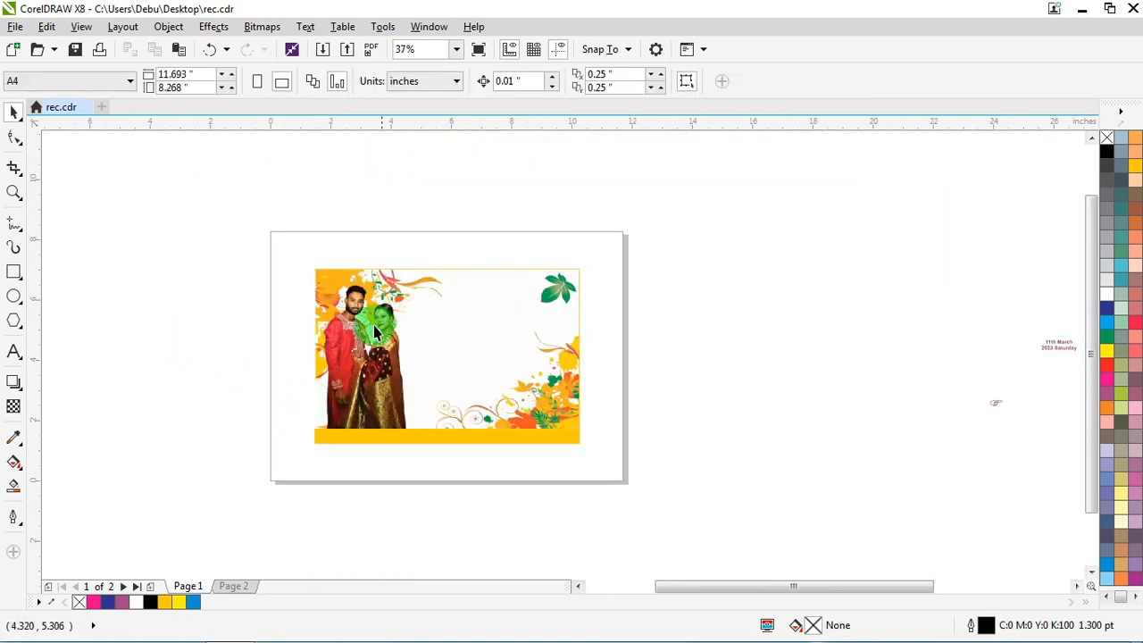
pyautogui.scroll(3, 380, 350)
pyautogui.click(380, 351)
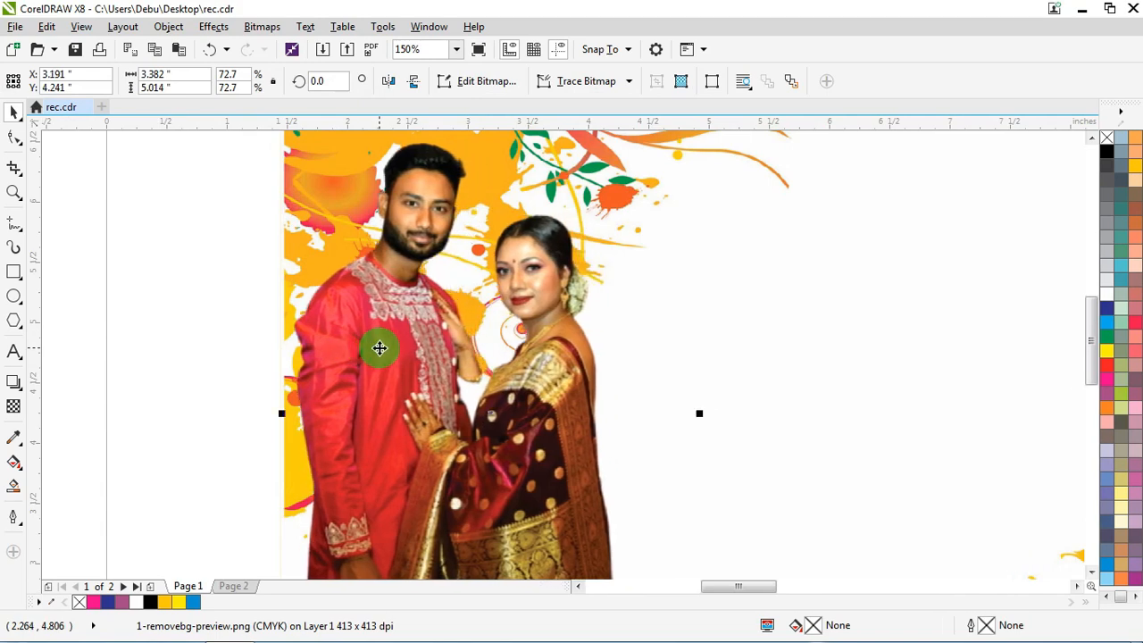
pyautogui.scroll(-3, 370, 344)
pyautogui.scroll(-1, 370, 344)
pyautogui.scroll(2, 402, 326)
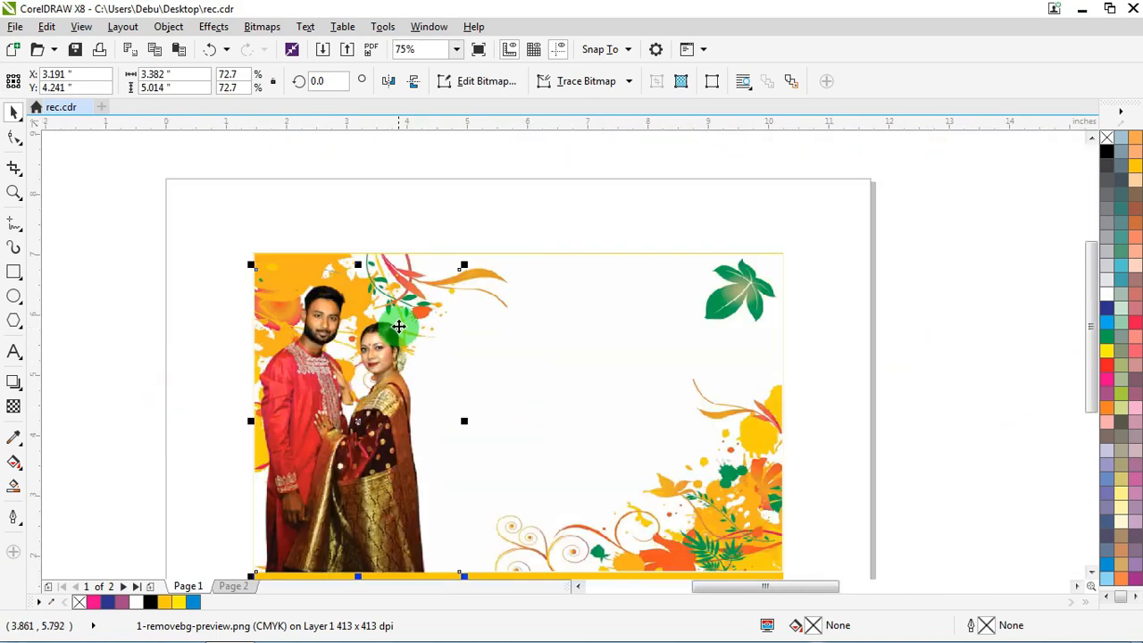
# Place the vertical WEDDING CEREMONY text on the card just right of the couple photo
pyautogui.scroll(-2, 392, 323)
pyautogui.click(195, 355)
pyautogui.moveTo(200, 351); pyautogui.dragTo(432, 345)
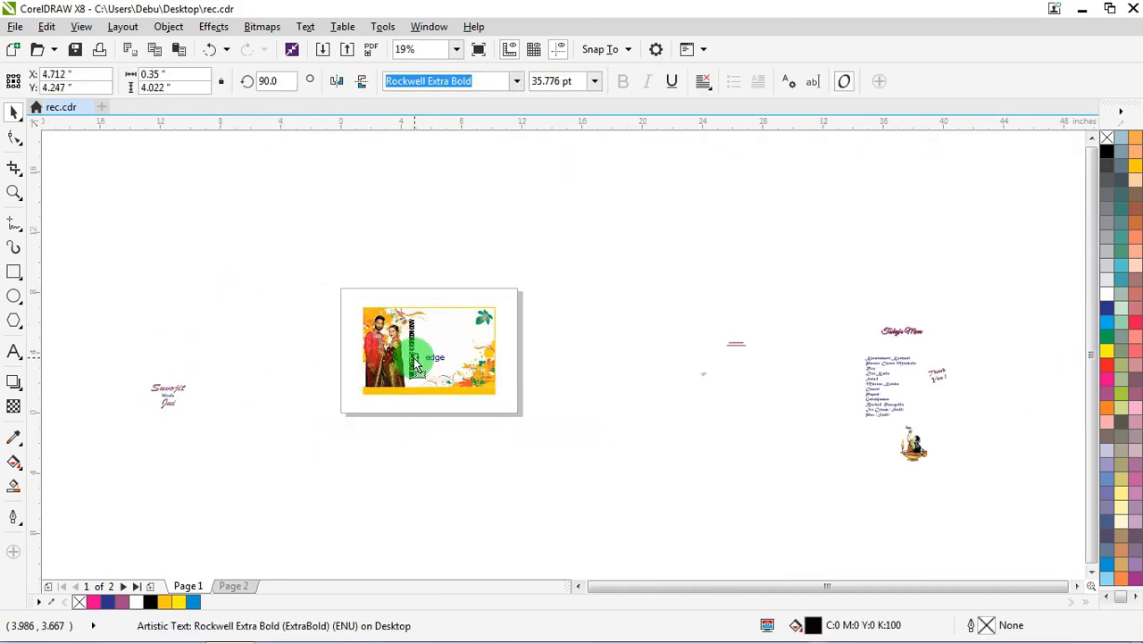
pyautogui.scroll(3, 433, 349)
pyautogui.click(446, 389)
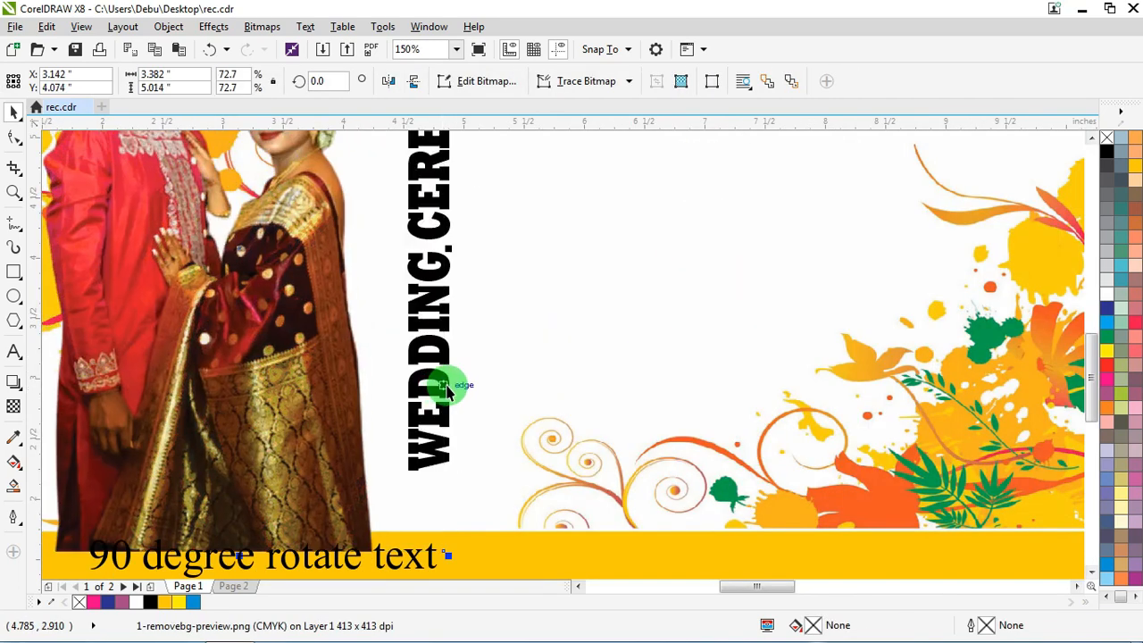
pyautogui.scroll(-3, 424, 385)
pyautogui.click(173, 291)
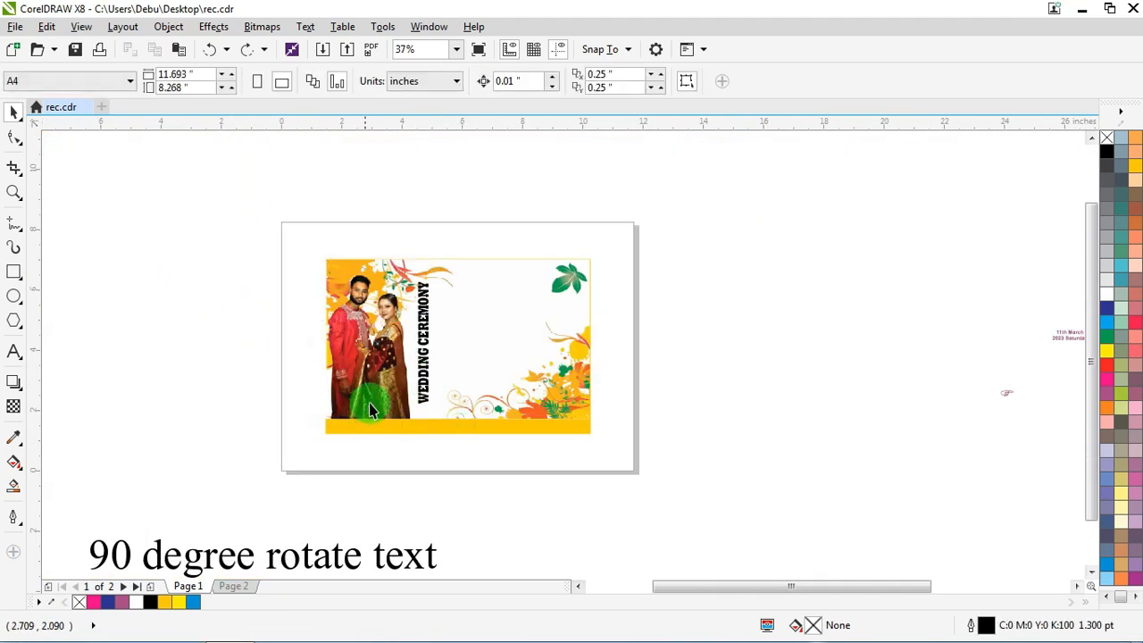
pyautogui.scroll(3, 597, 375)
pyautogui.click(592, 384)
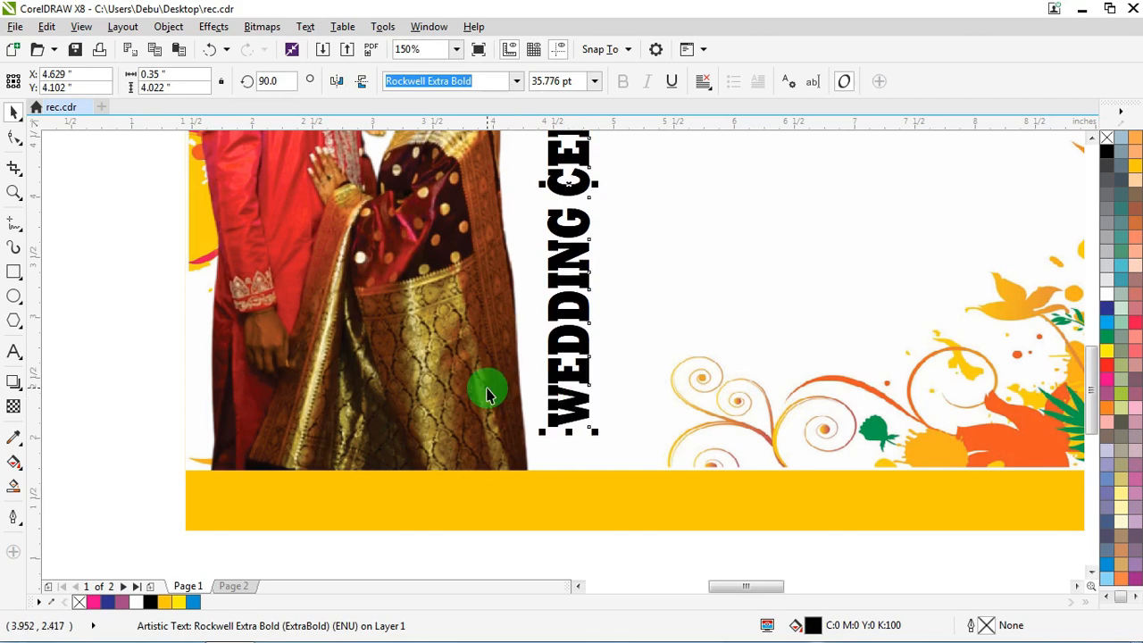
pyautogui.scroll(-2, 485, 388)
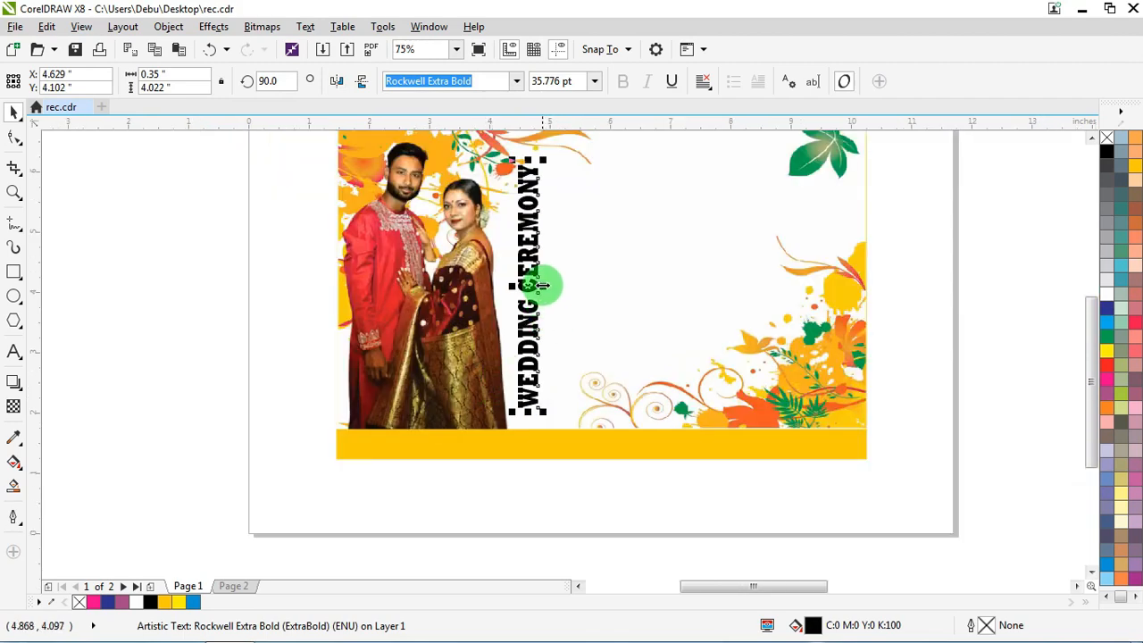
# Give the WEDDING CEREMONY text a white fill and a blue hairline outline
pyautogui.click(1108, 298)
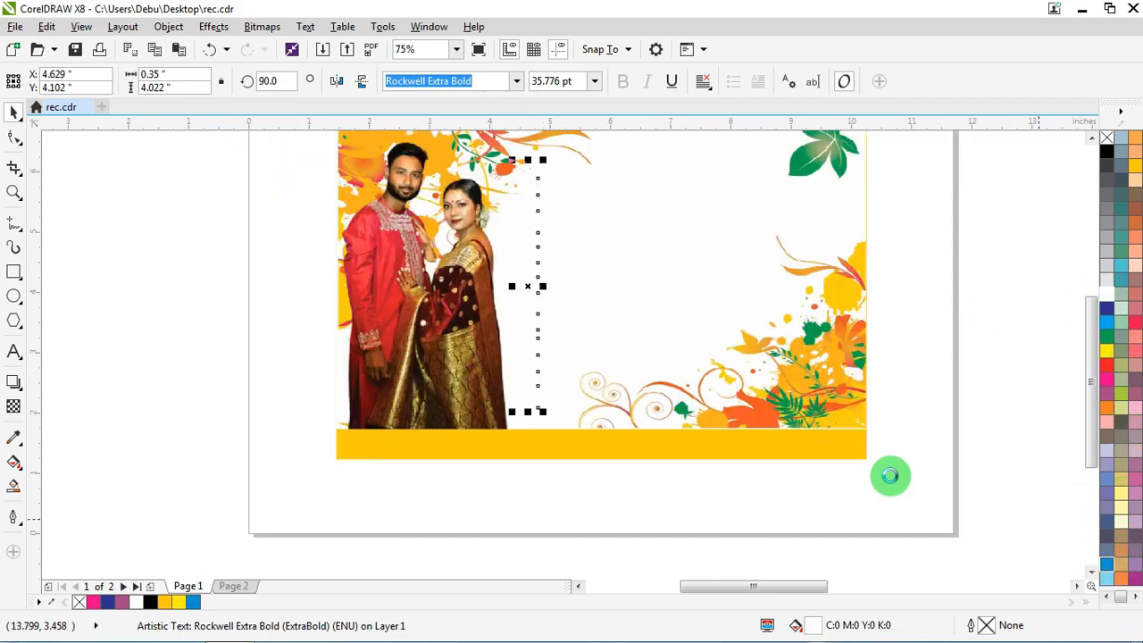
pyautogui.scroll(1, 538, 362)
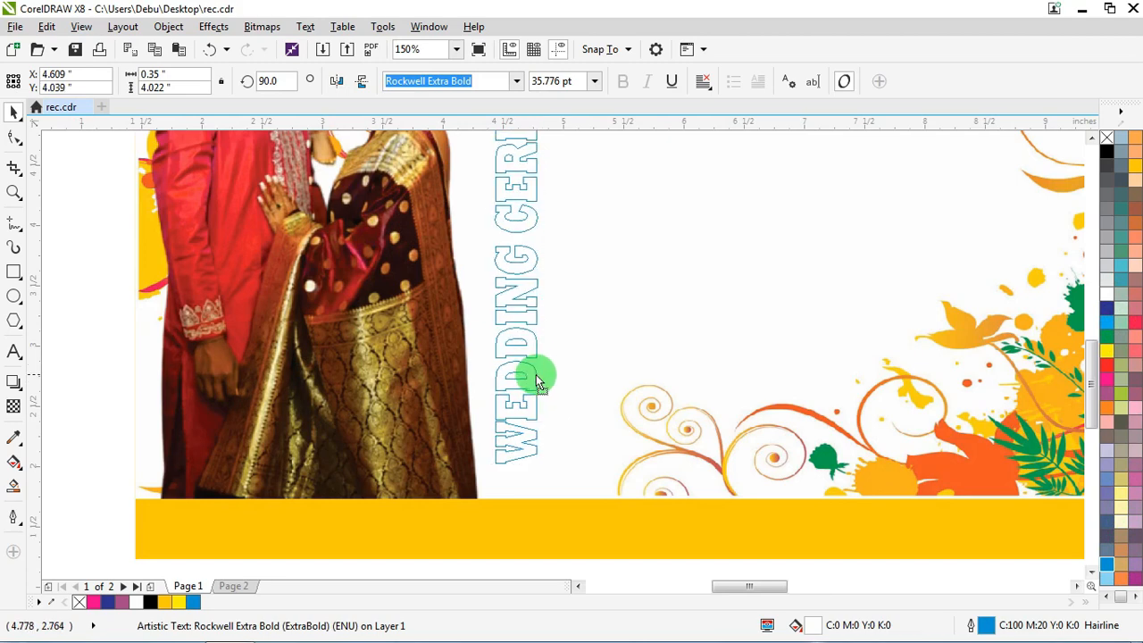
pyautogui.scroll(-1, 530, 378)
pyautogui.scroll(1, 493, 372)
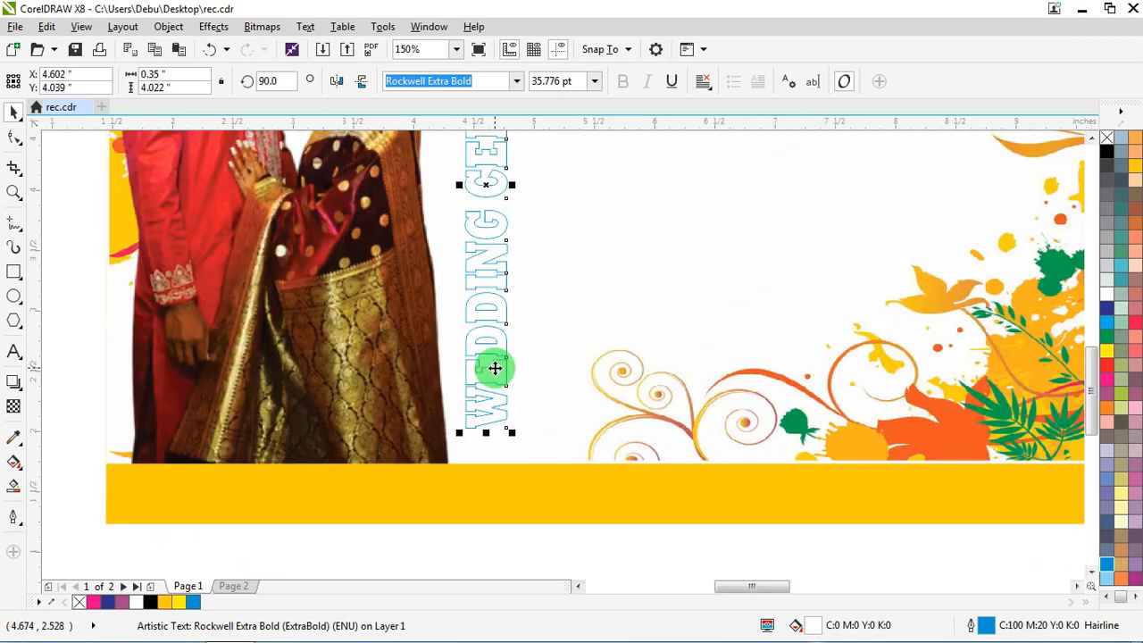
# Nudge the WEDDING CEREMONY text down and left so it sits close beside the couple
pyautogui.press('Down')
pyautogui.press('Down')
pyautogui.press('Down')
pyautogui.press('Down')
pyautogui.scroll(-2, 500, 348)
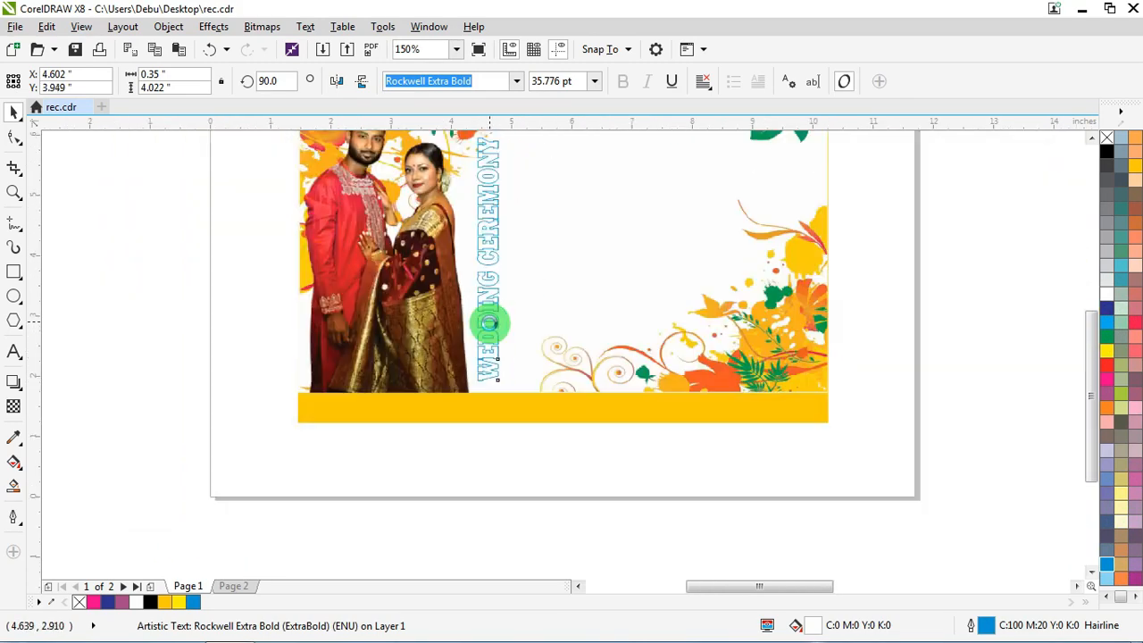
pyautogui.scroll(1, 492, 242)
pyautogui.press('Left')
pyautogui.press('Left')
pyautogui.press('Left')
pyautogui.press('Left')
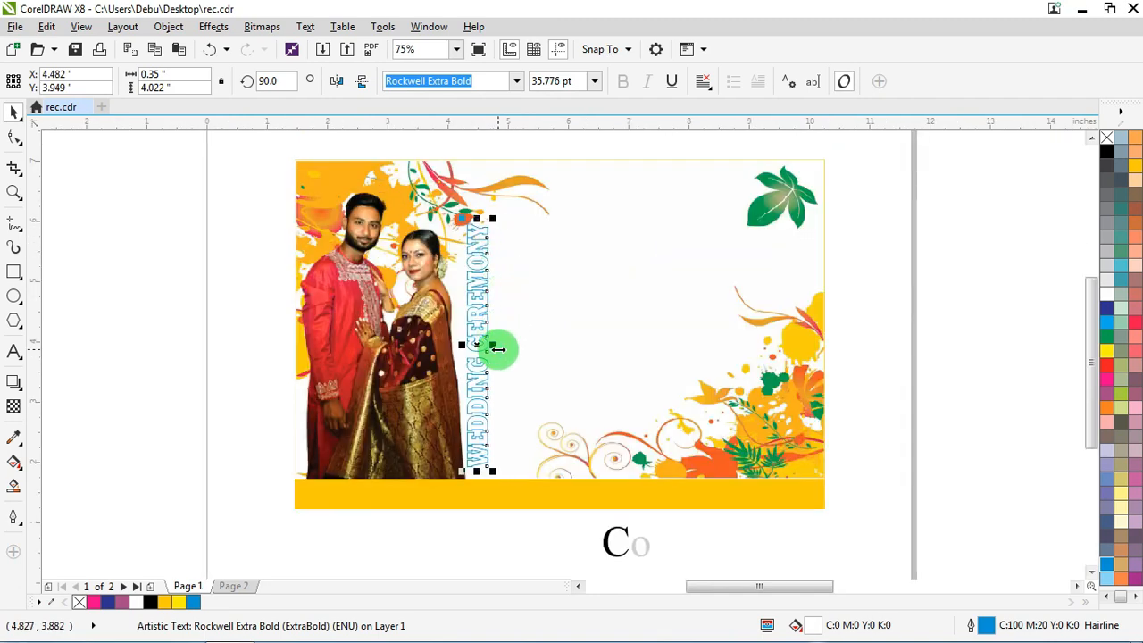
# Fill a copy of the WEDDING CEREMONY text with blue and send it behind the white text as an offset shadow
pyautogui.scroll(2, 508, 314)
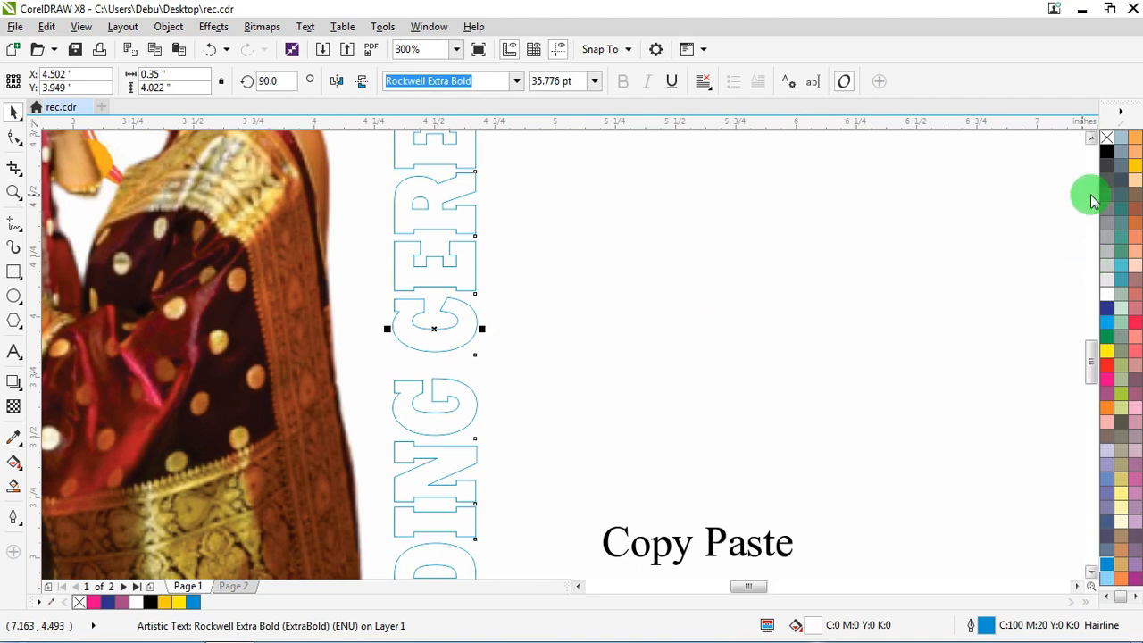
pyautogui.click(1109, 565)
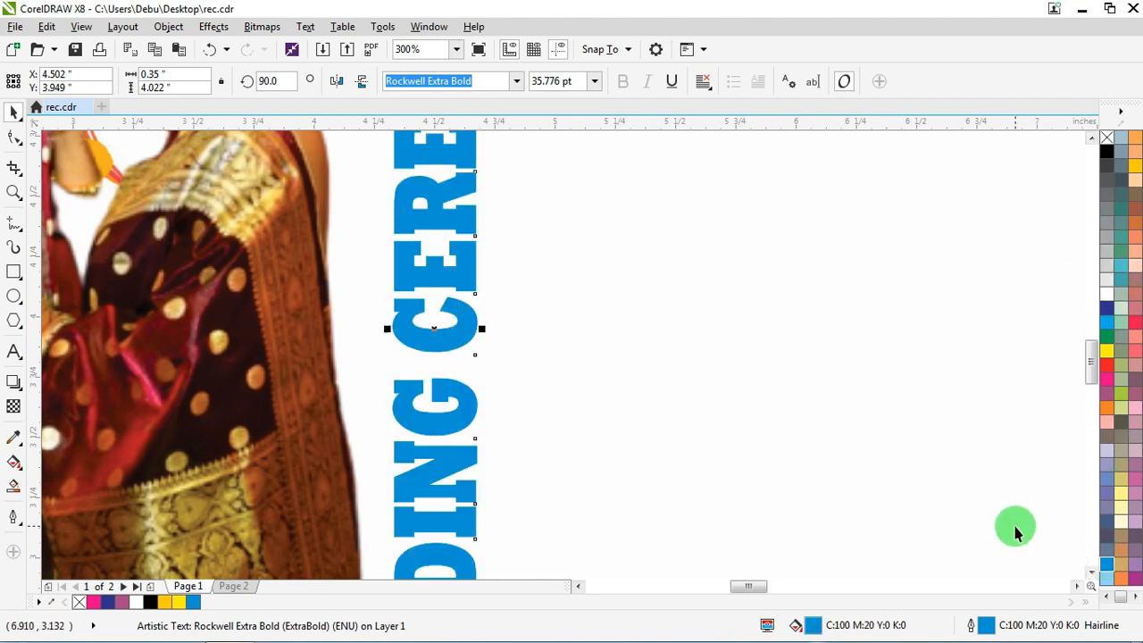
pyautogui.hotkey('ctrl', 'pagedown')
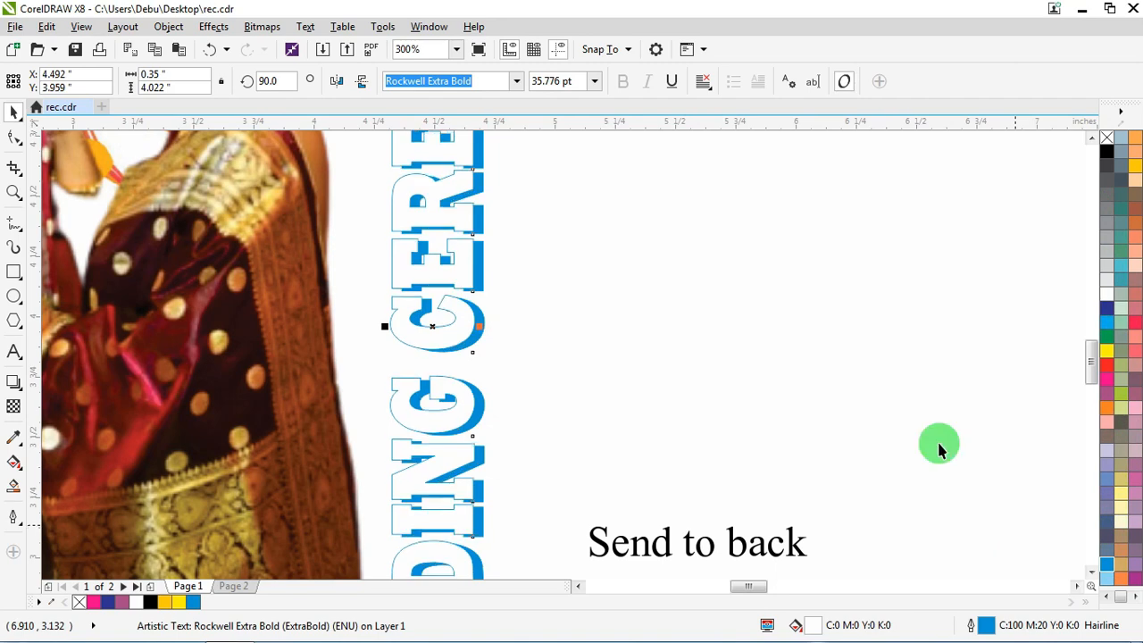
pyautogui.scroll(-3, 586, 356)
pyautogui.scroll(-2, 585, 355)
pyautogui.press('Escape')
# Set the white front text's outline width to 1 point and reduce it to 0.5 points
pyautogui.scroll(1, 613, 288)
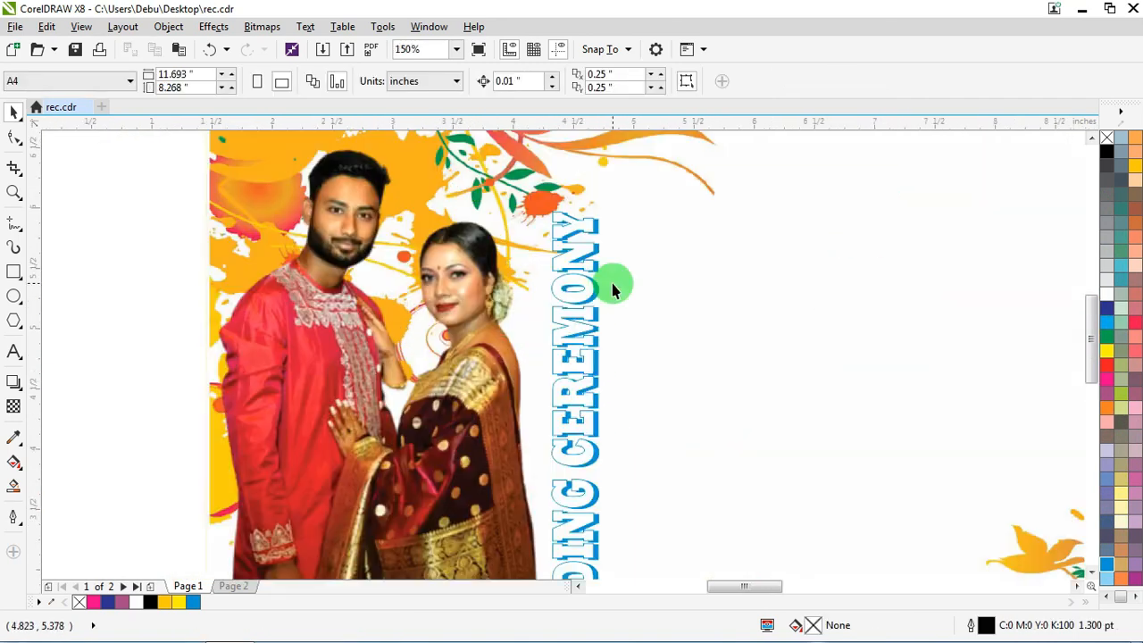
pyautogui.click(586, 288)
pyautogui.scroll(1, 586, 287)
pyautogui.press('F12')
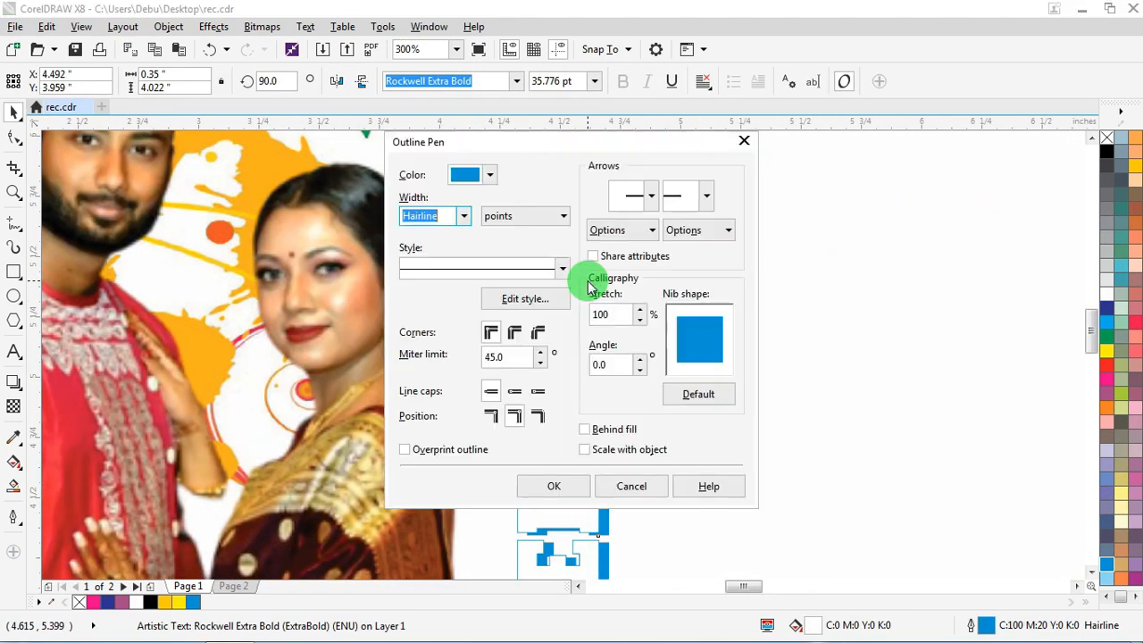
pyautogui.write('1')
pyautogui.press('Return')
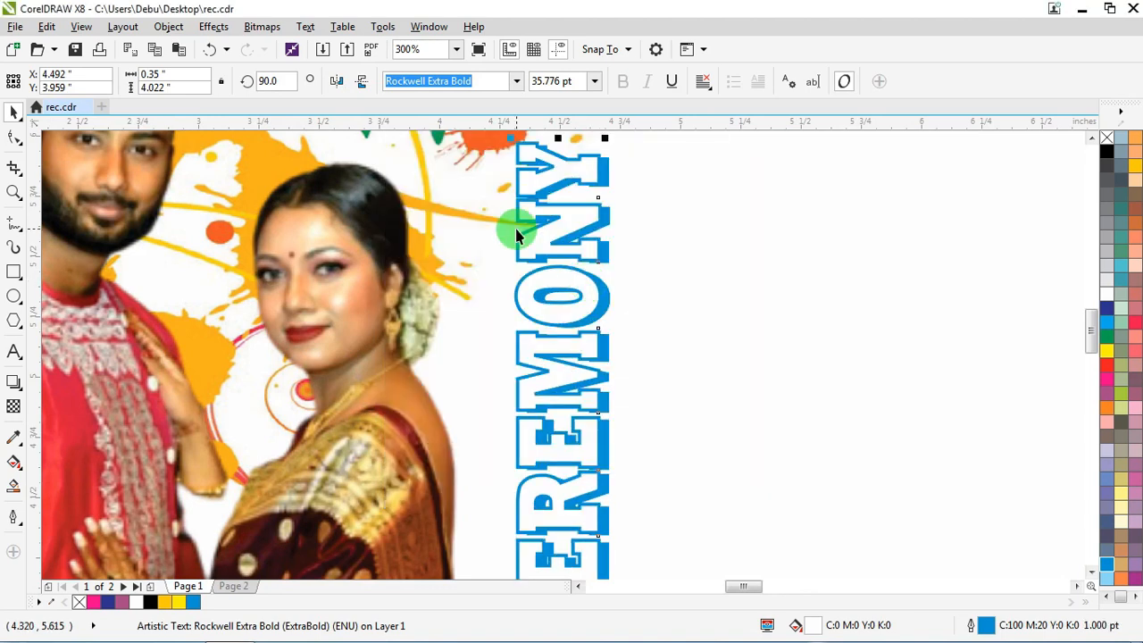
pyautogui.press('F12')
pyautogui.write('.5')
pyautogui.press('Return')
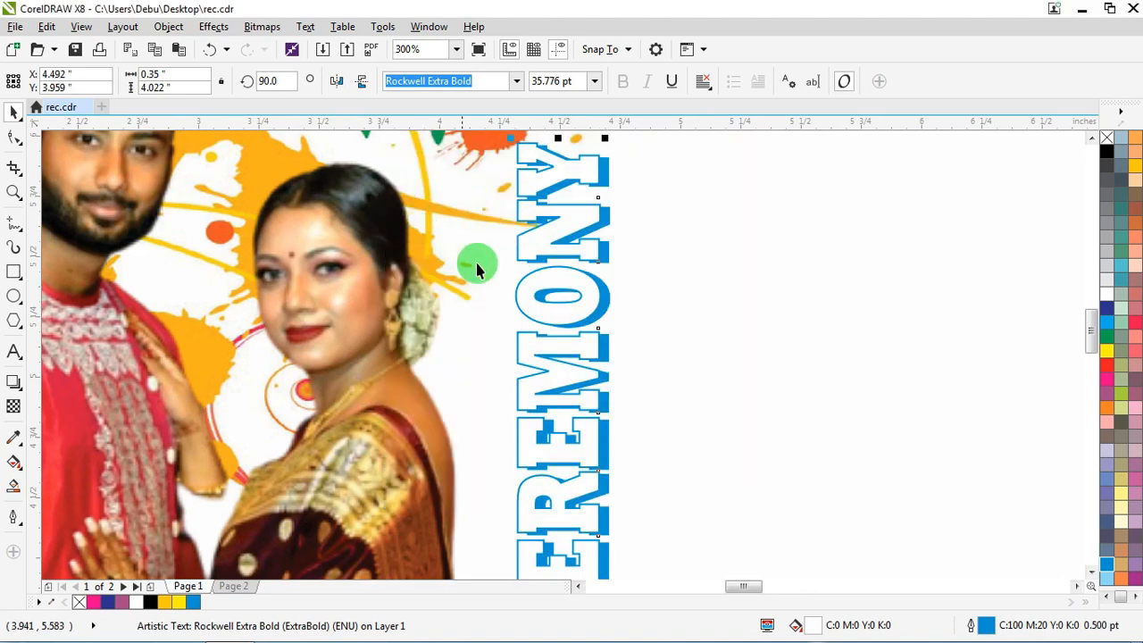
# Select both layers of the WEDDING CEREMONY text and nudge them slightly right, away from the photo
pyautogui.scroll(-2, 411, 224)
pyautogui.click(483, 536)
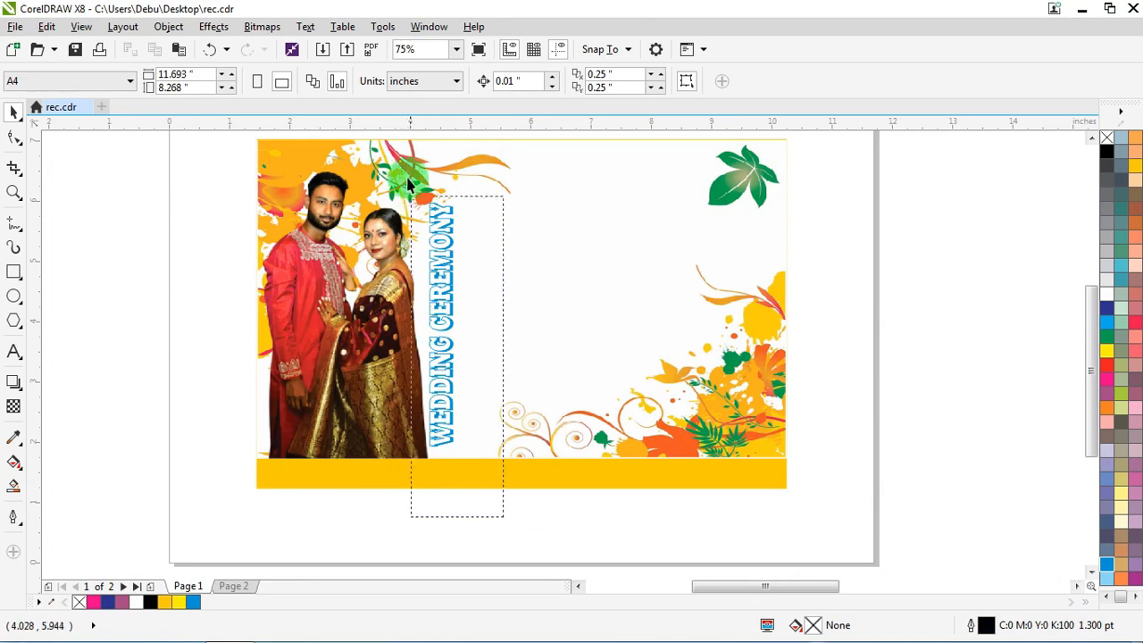
pyautogui.click(439, 435)
pyautogui.scroll(1, 439, 432)
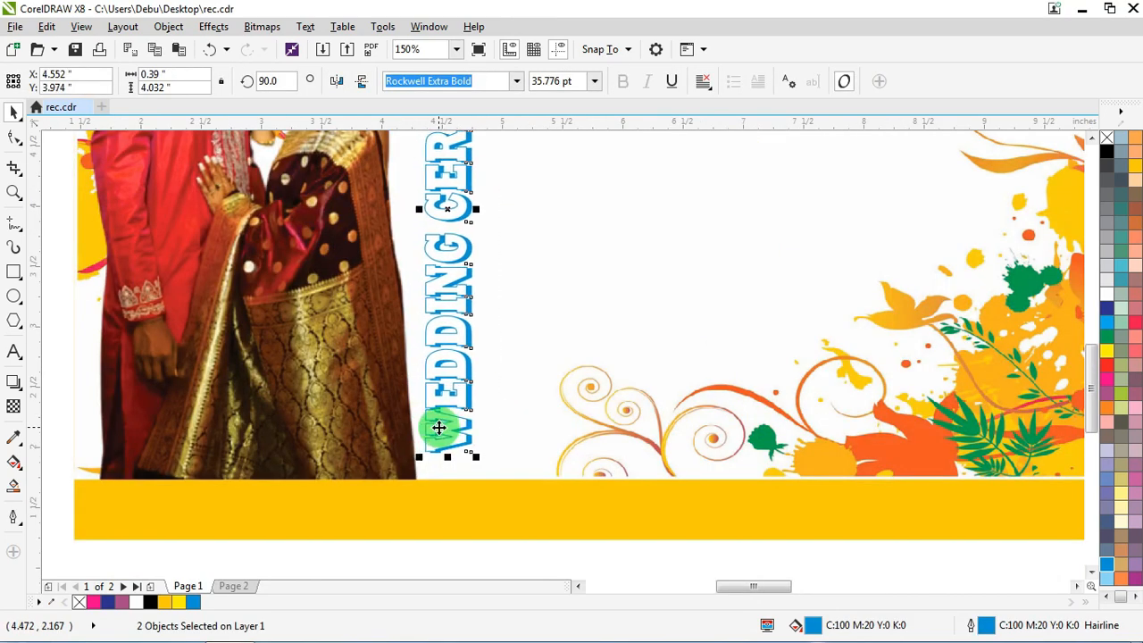
# Place the Today's Menu heading in the upper part of the card, to the left of the green leaf
pyautogui.scroll(-3, 375, 366)
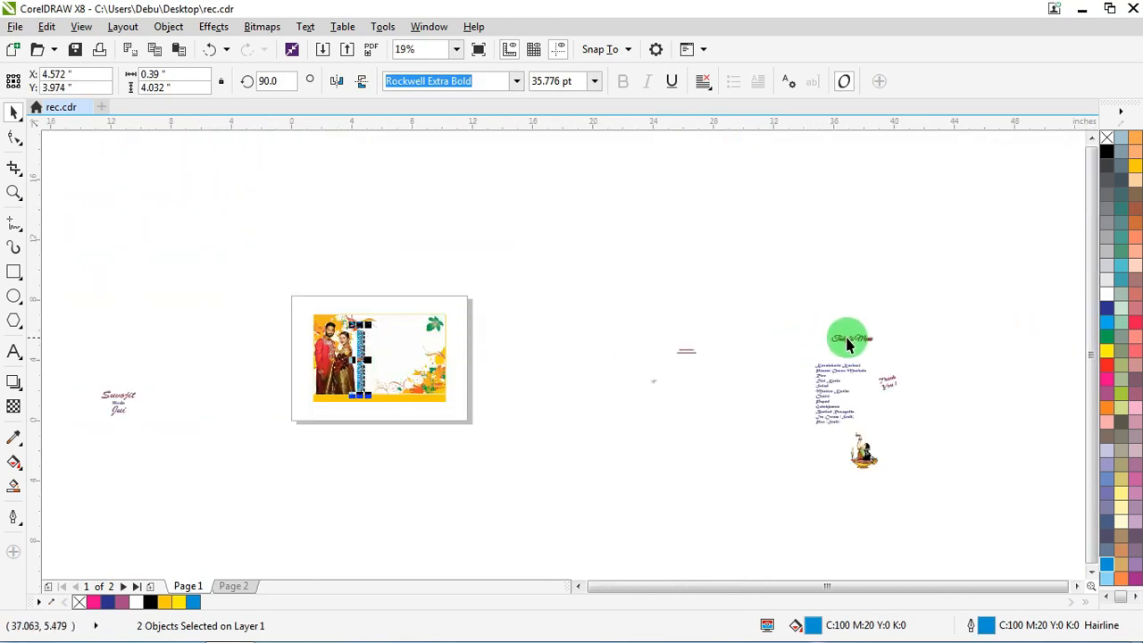
pyautogui.moveTo(846, 344); pyautogui.dragTo(366, 277)
pyautogui.scroll(3, 394, 334)
pyautogui.hotkey('ctrl', 'z')
pyautogui.hotkey('ctrl', 'z')
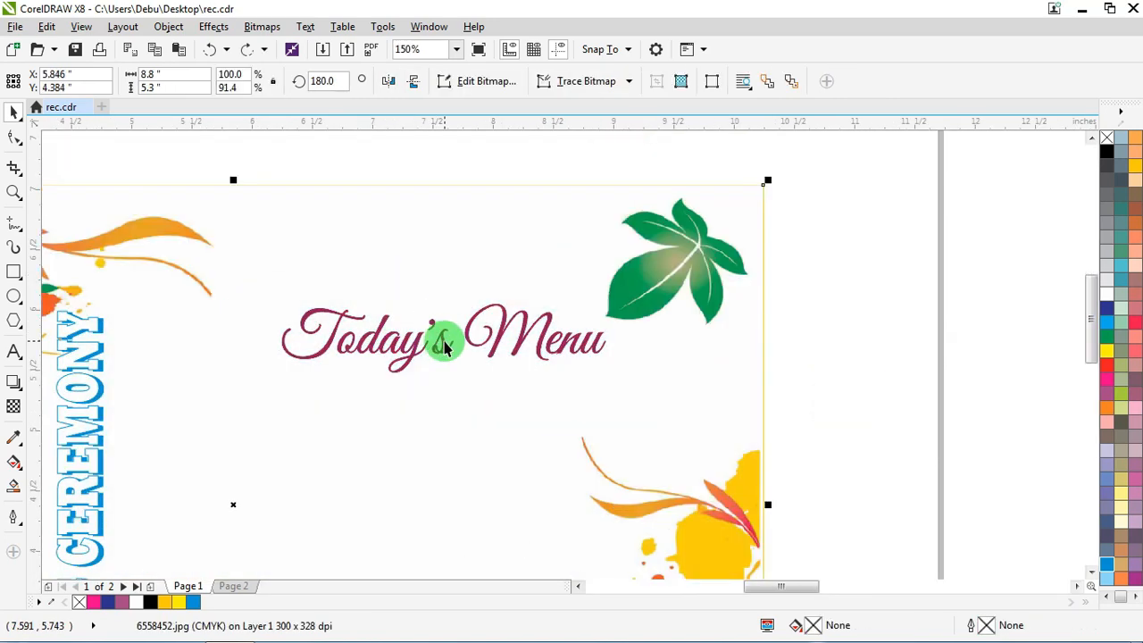
pyautogui.moveTo(414, 313); pyautogui.dragTo(410, 261)
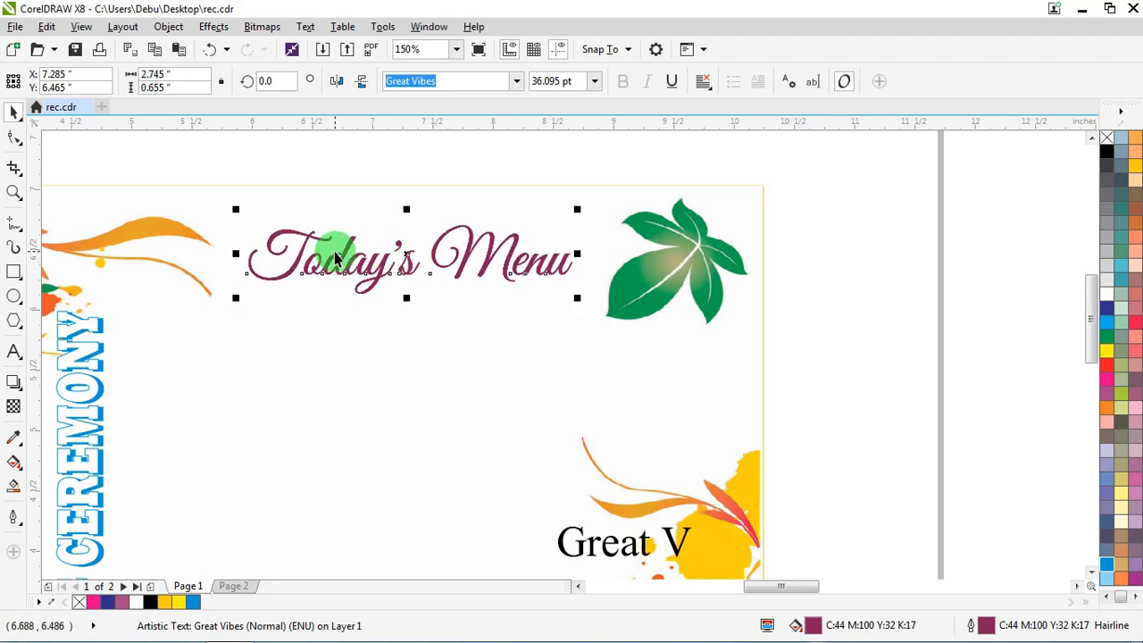
# Draw a horizontal line about 0.86 inches long beneath the word Today's in the heading
pyautogui.scroll(1, 331, 250)
pyautogui.click(15, 243)
pyautogui.click(16, 223)
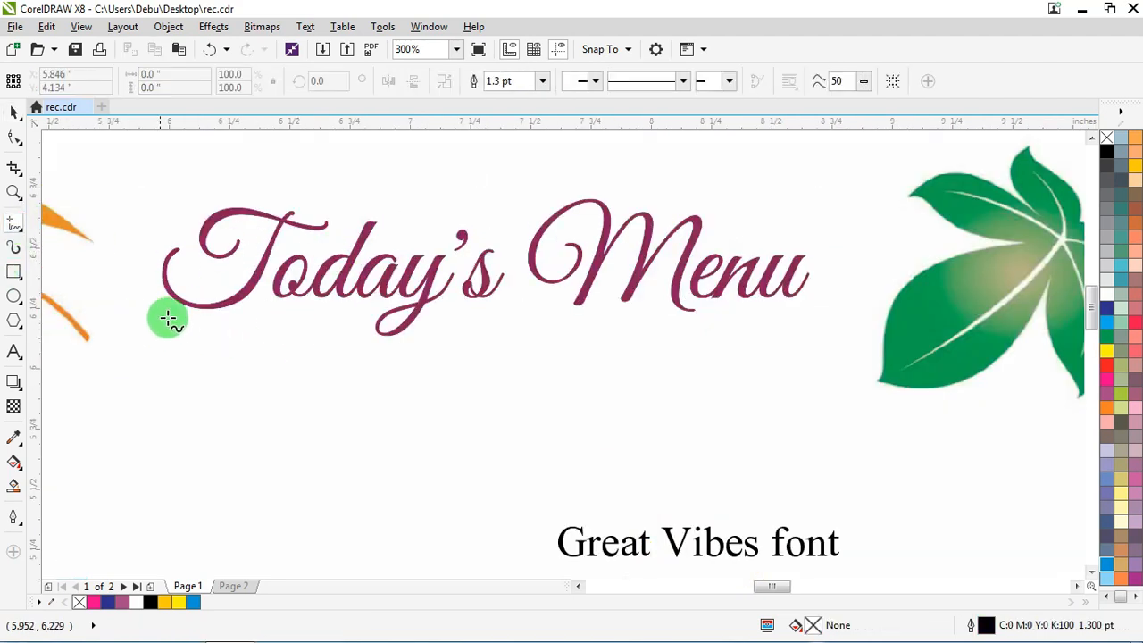
pyautogui.click(160, 323)
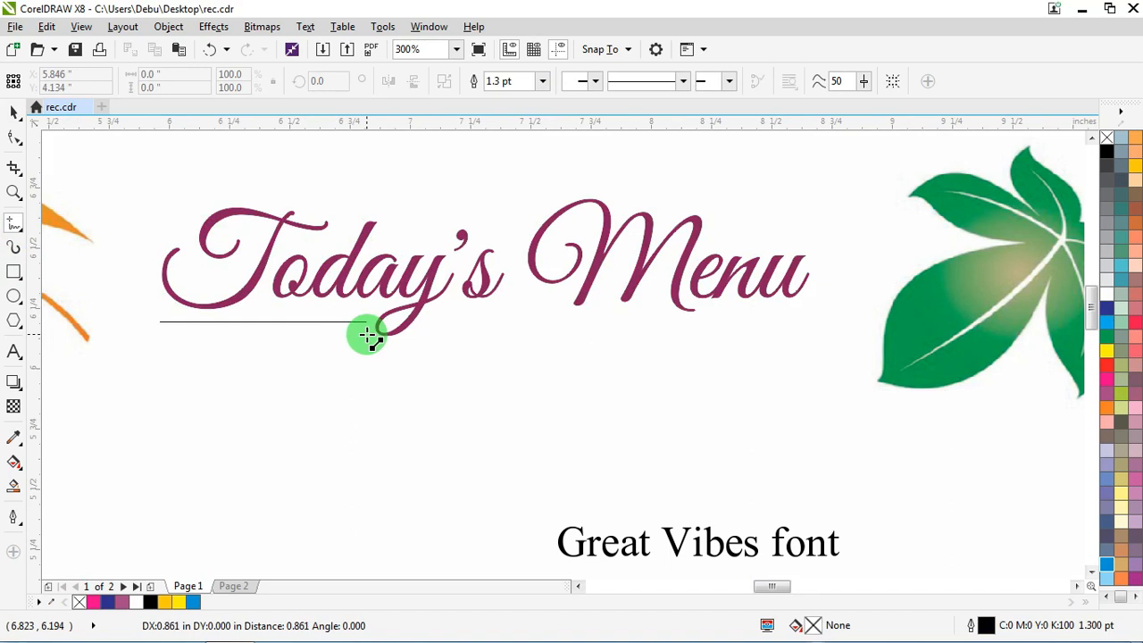
pyautogui.click(368, 335)
pyautogui.click(13, 115)
pyautogui.click(240, 323)
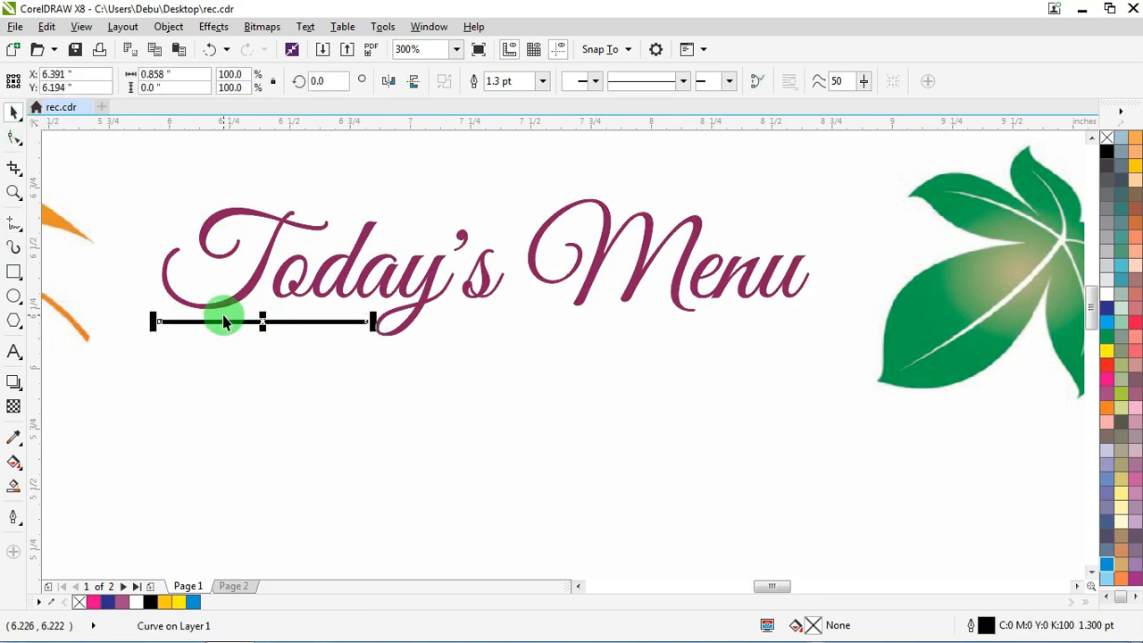
# Copy the underline to the other side of the y's tail, level both lines and stretch the copy to about 1.6 inches, reaching the end of Menu
pyautogui.moveTo(226, 322); pyautogui.dragTo(480, 332)
pyautogui.keyDown('shift'); pyautogui.click(351, 327); pyautogui.keyUp('shift')
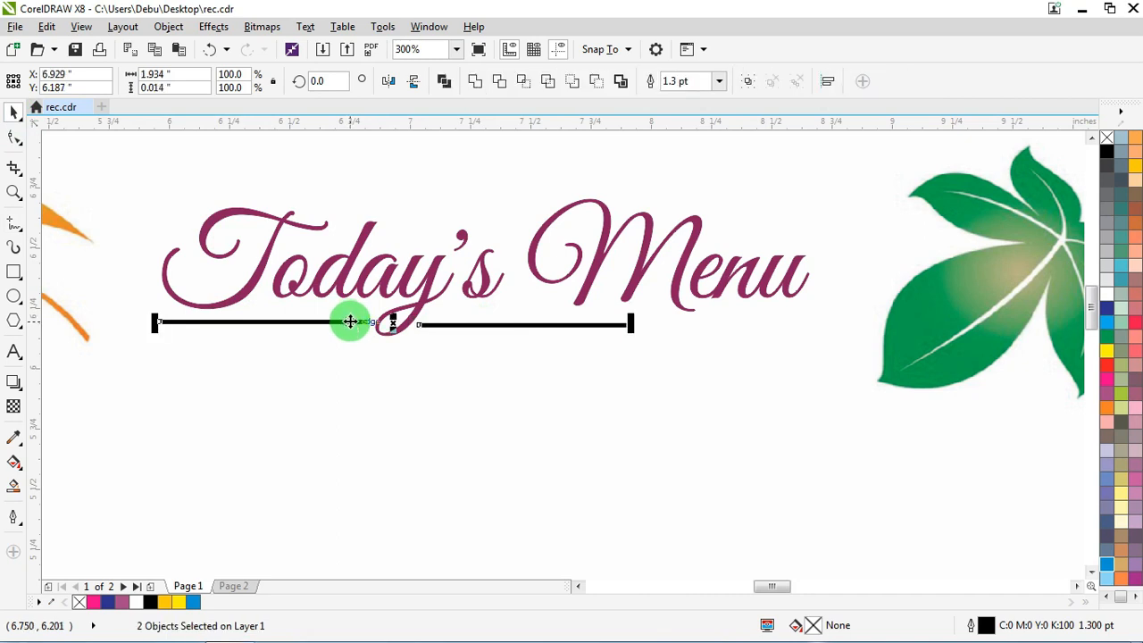
pyautogui.scroll(-2, 350, 324)
pyautogui.click(907, 384)
pyautogui.moveTo(907, 384); pyautogui.dragTo(359, 313)
pyautogui.scroll(2, 465, 332)
pyautogui.moveTo(421, 331); pyautogui.dragTo(604, 363)
pyautogui.scroll(-2, 758, 352)
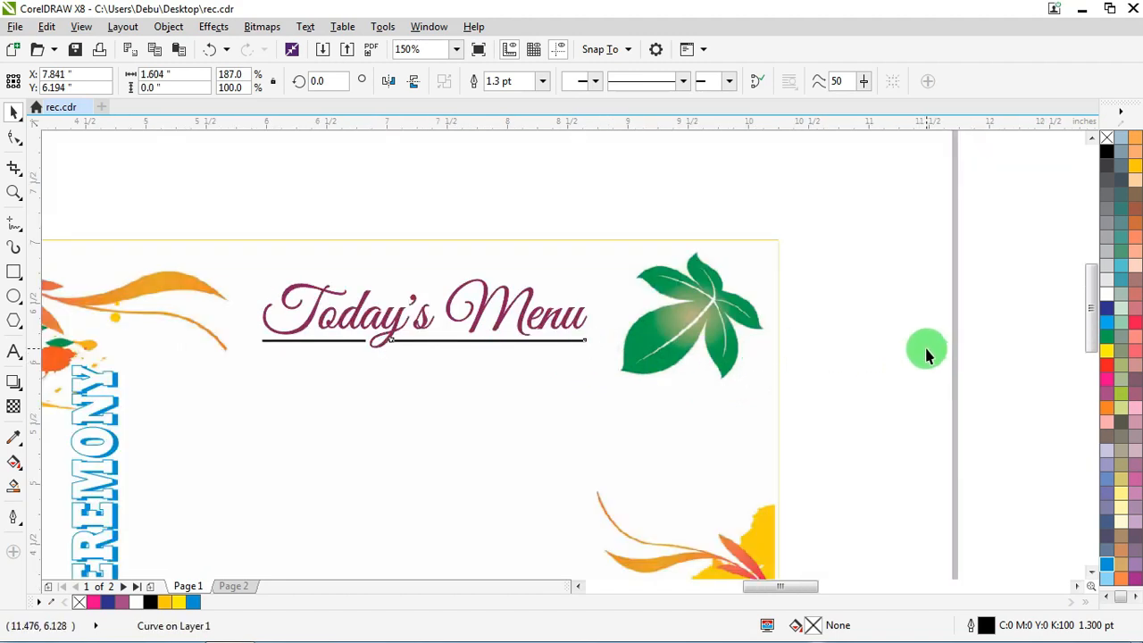
# Give both heading underlines a blue outline colour (C:100 M:20 Y:0 K:0) and a width of 2 points
pyautogui.moveTo(939, 418); pyautogui.dragTo(216, 331)
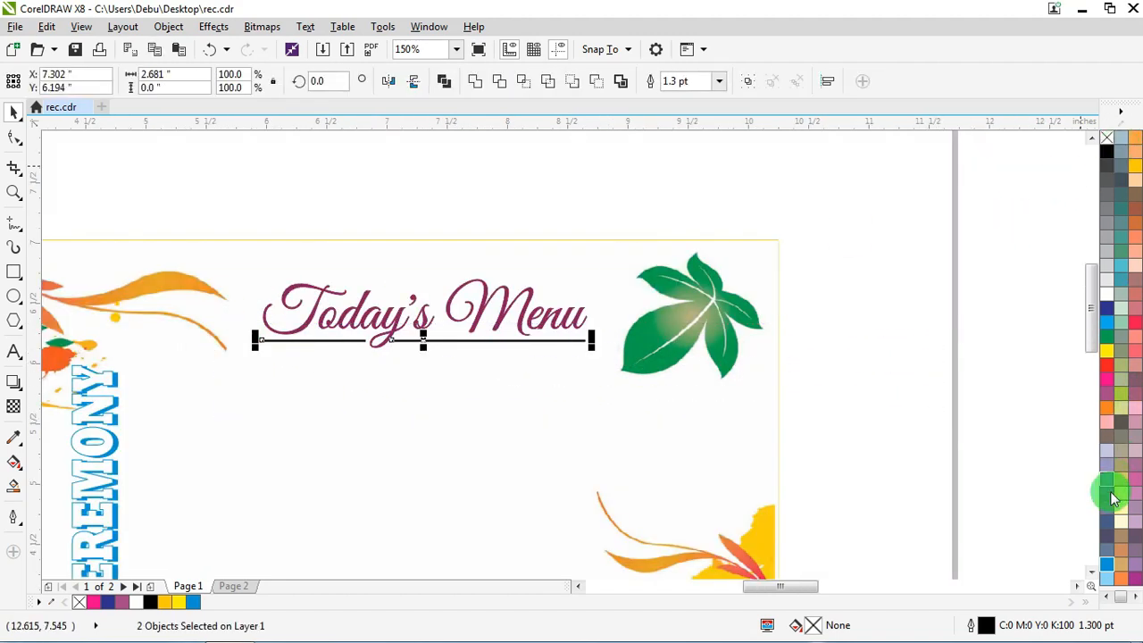
pyautogui.rightClick(1106, 566)
pyautogui.press('F12')
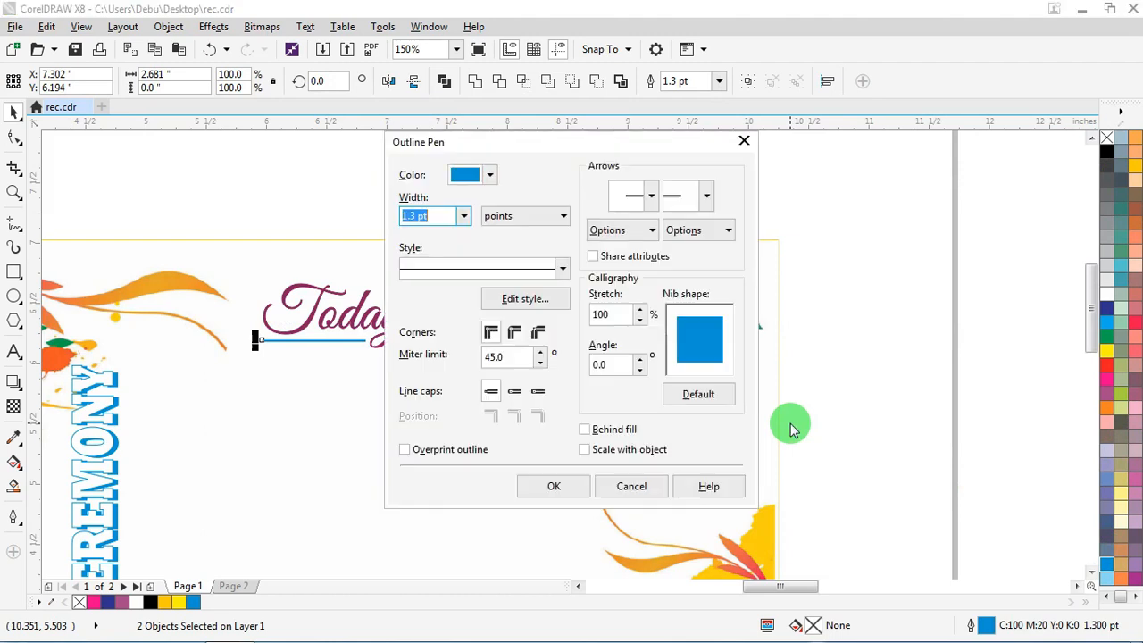
pyautogui.press('Return')
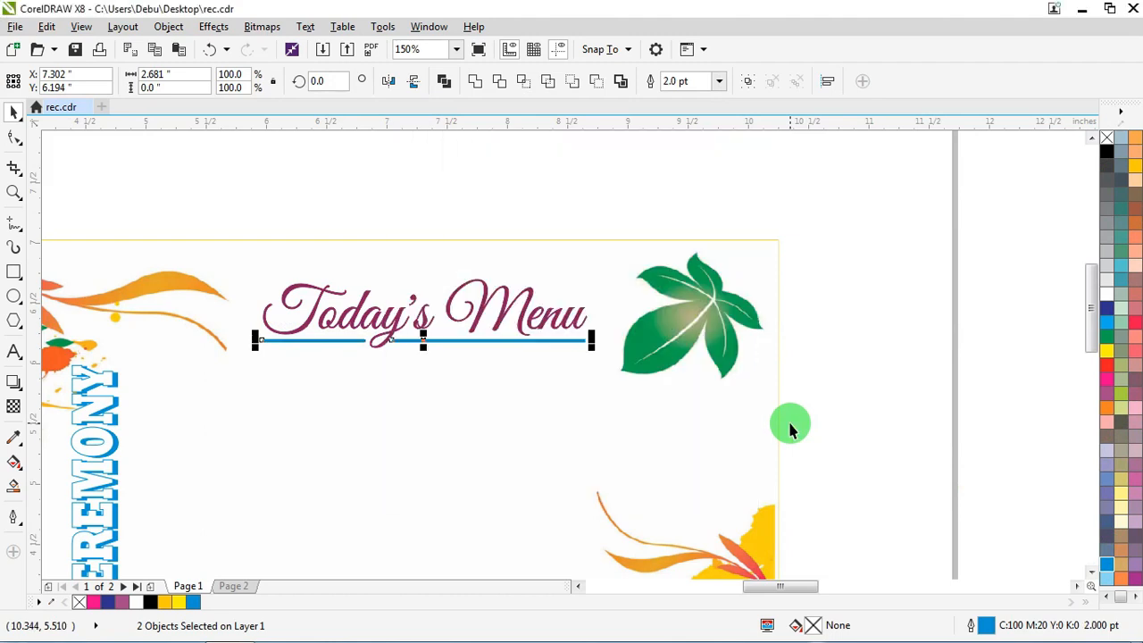
pyautogui.click(929, 278)
# Shorten the longer underline to about 1.58 inches beside the y's tail, and enlarge the heading with its underlines to about 2.87 inches wide
pyautogui.scroll(3, 363, 340)
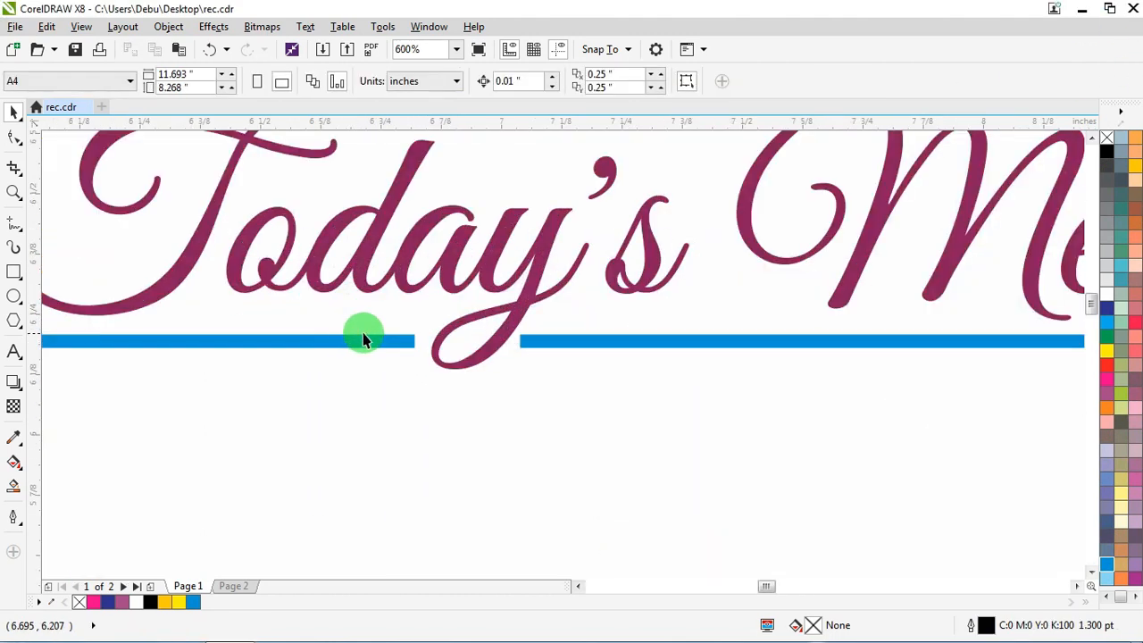
pyautogui.click(526, 341)
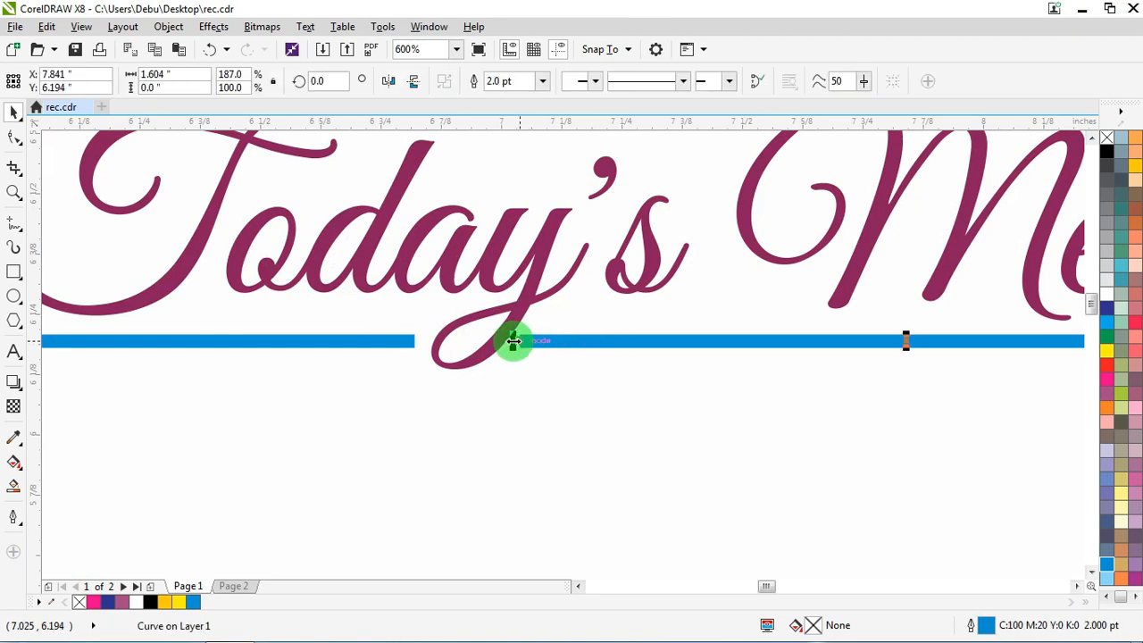
pyautogui.moveTo(513, 340); pyautogui.dragTo(524, 361)
pyautogui.click(402, 344)
pyautogui.scroll(-3, 396, 345)
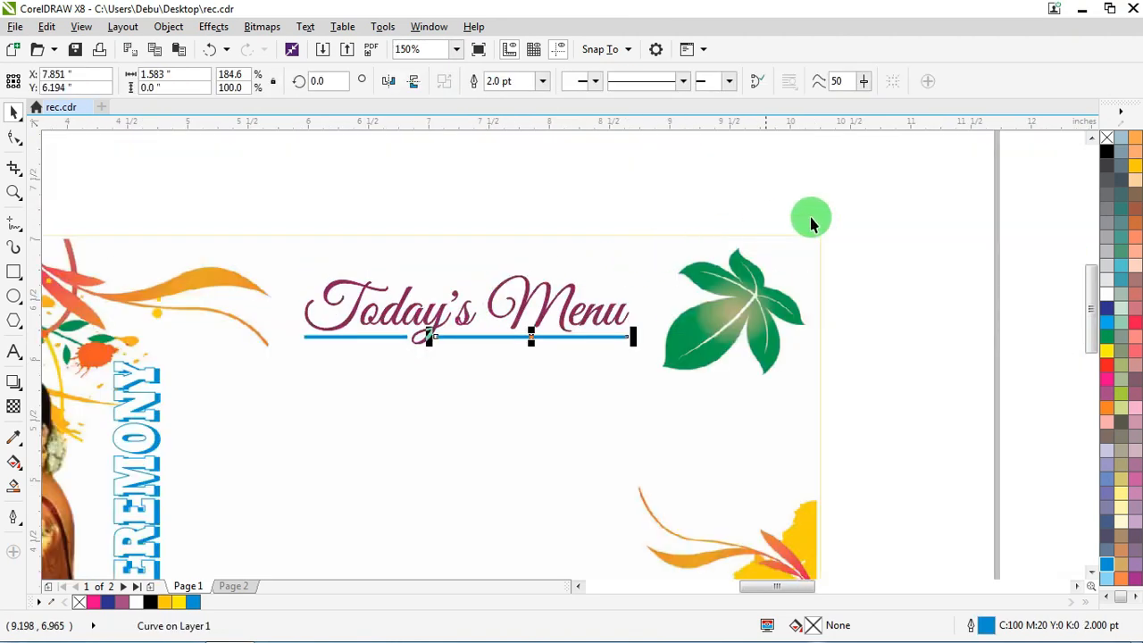
pyautogui.moveTo(911, 189); pyautogui.dragTo(223, 380)
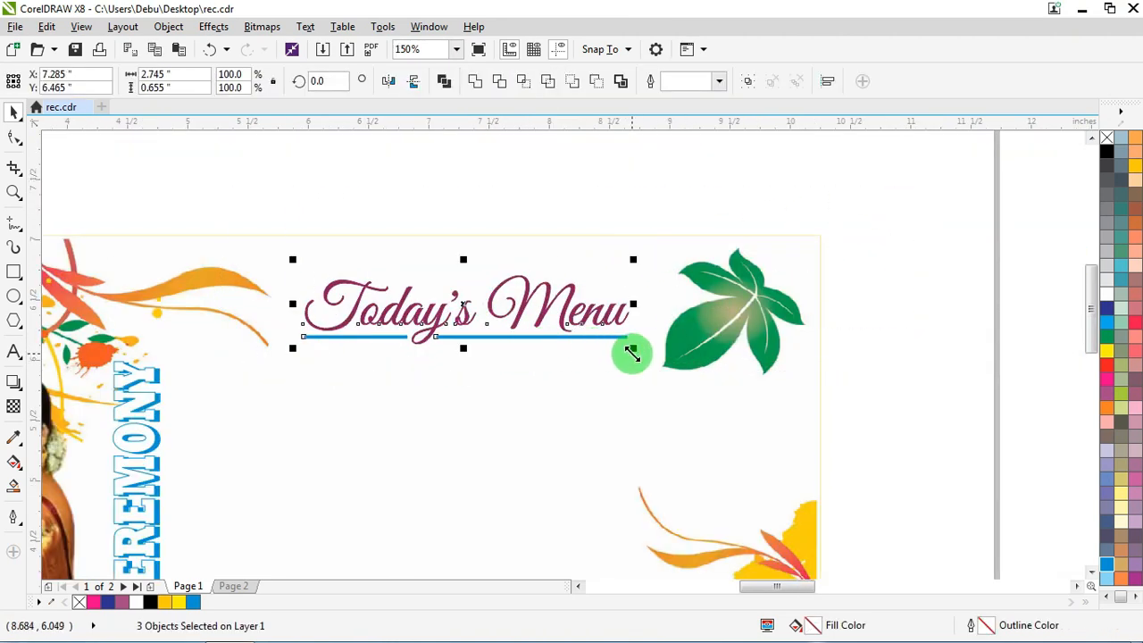
pyautogui.moveTo(633, 350); pyautogui.dragTo(643, 376)
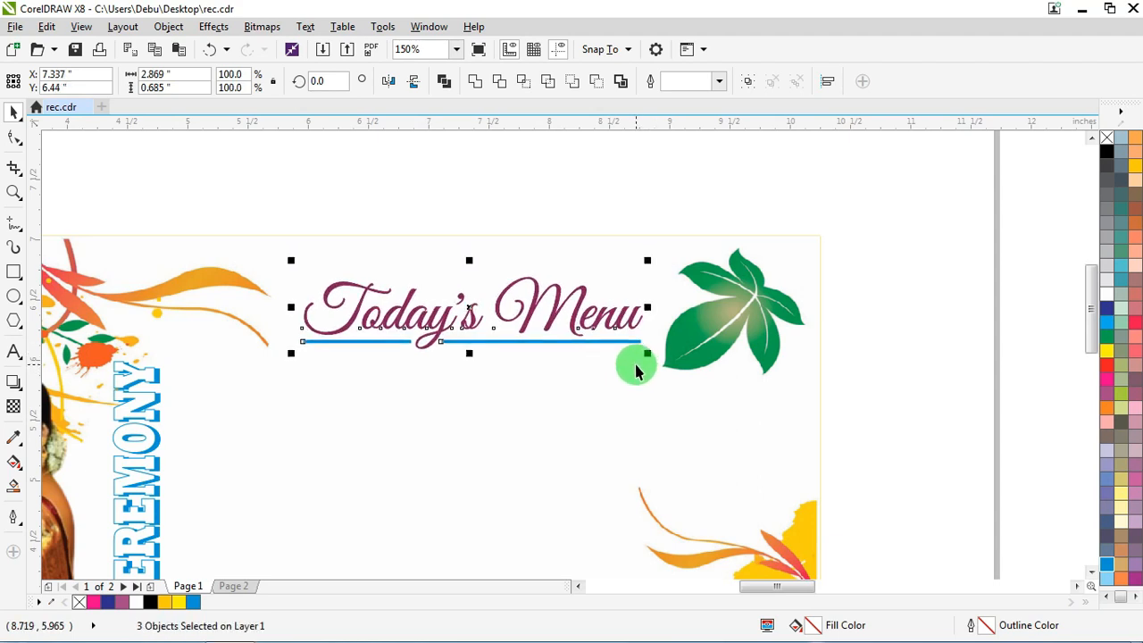
# Move the menu item list from outside the page onto the card, directly beneath the Today's Menu heading
pyautogui.scroll(-2, 587, 314)
pyautogui.scroll(-3, 514, 261)
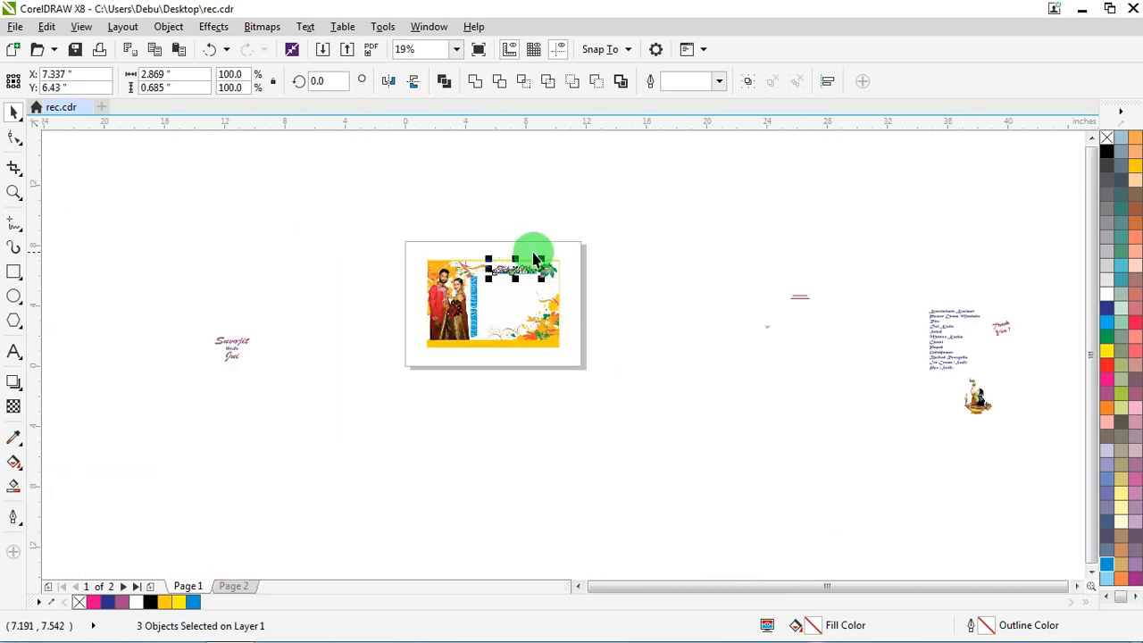
pyautogui.moveTo(939, 320); pyautogui.dragTo(518, 266)
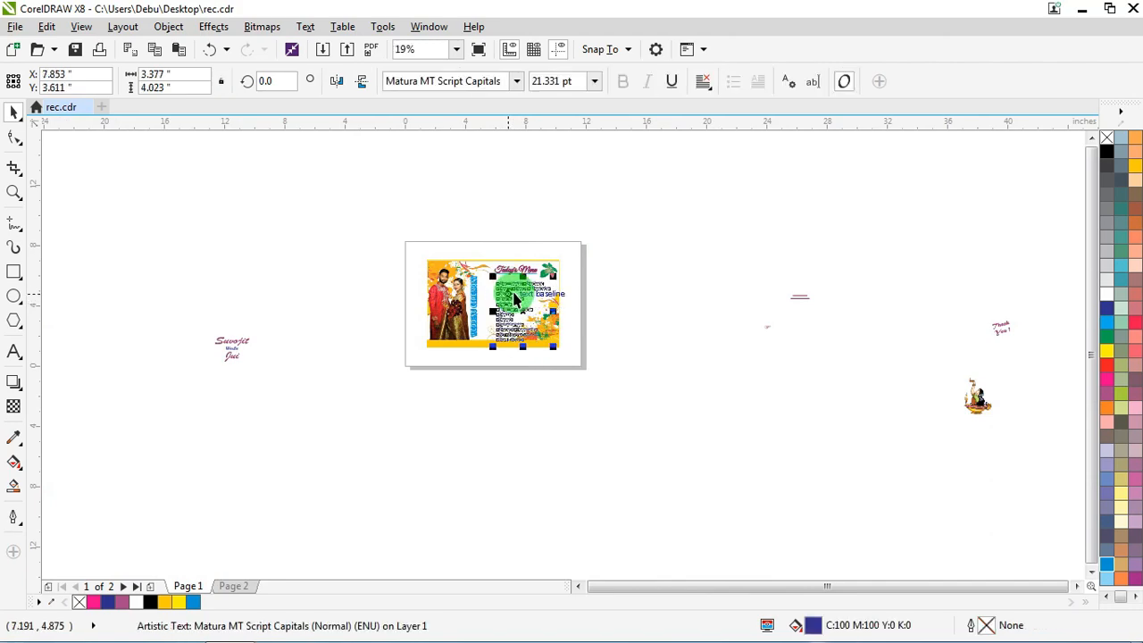
pyautogui.scroll(3, 518, 265)
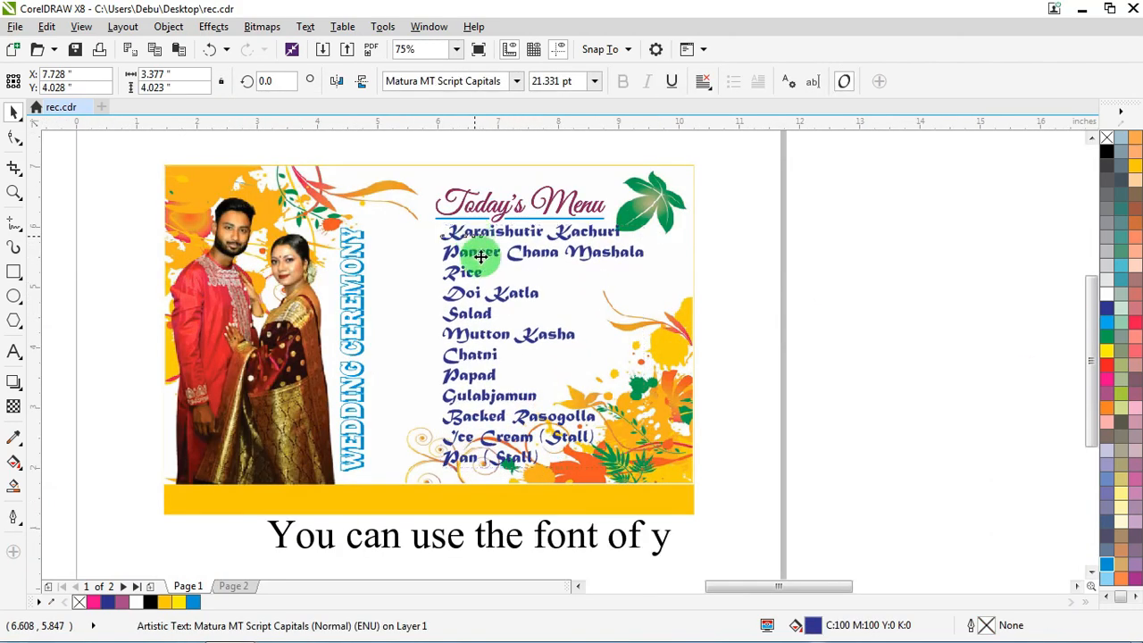
pyautogui.scroll(4, 460, 268)
pyautogui.scroll(-5, 556, 290)
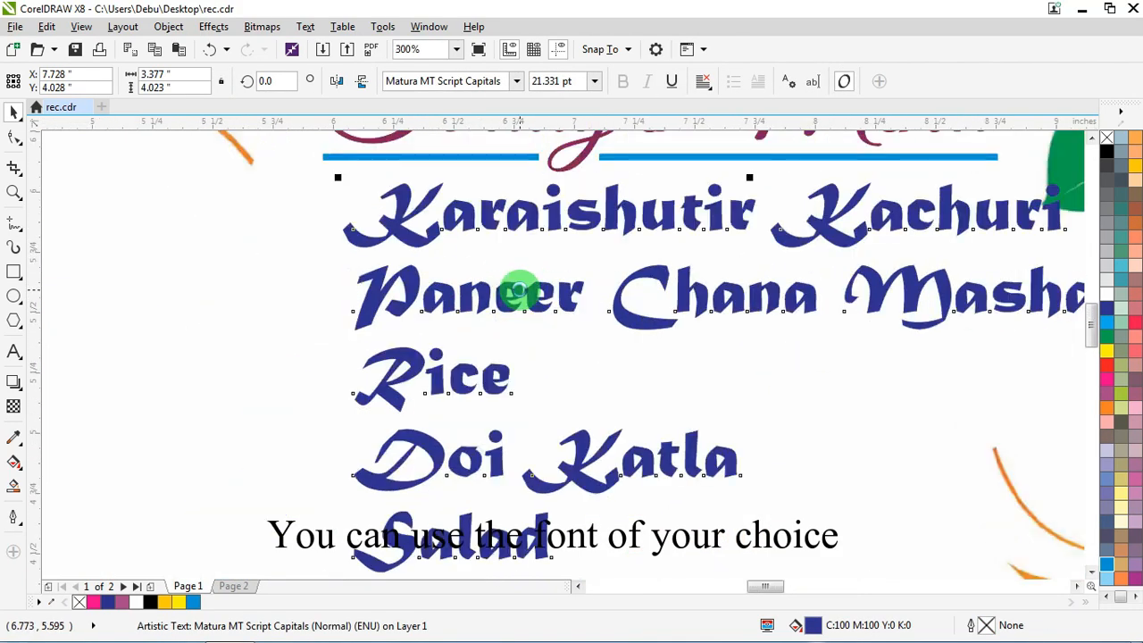
pyautogui.scroll(1, 535, 384)
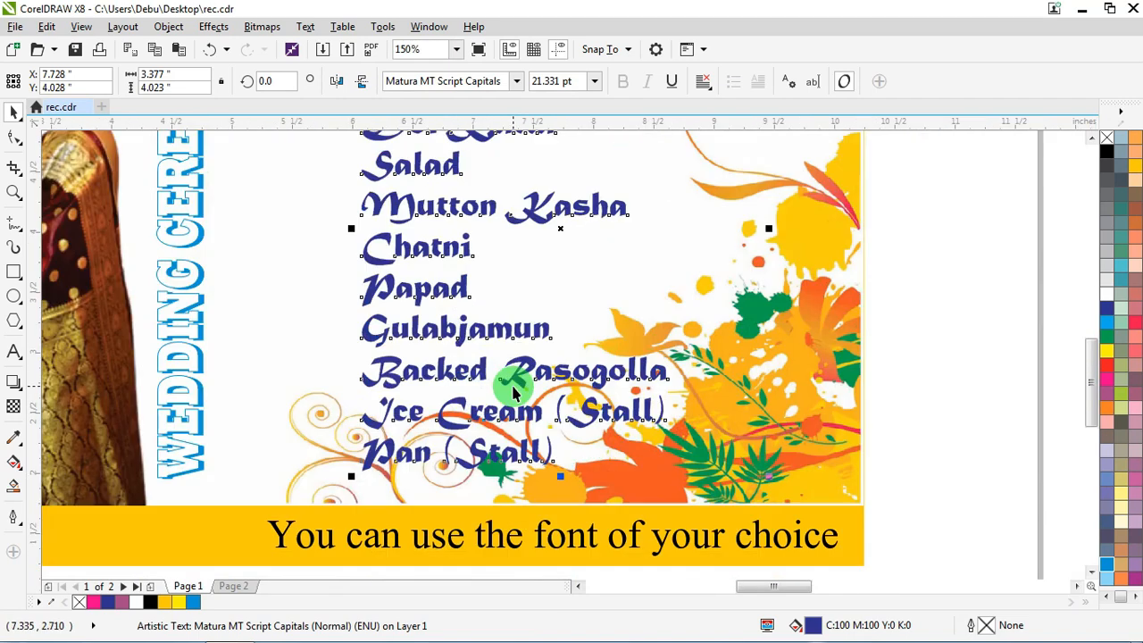
pyautogui.scroll(-1, 500, 353)
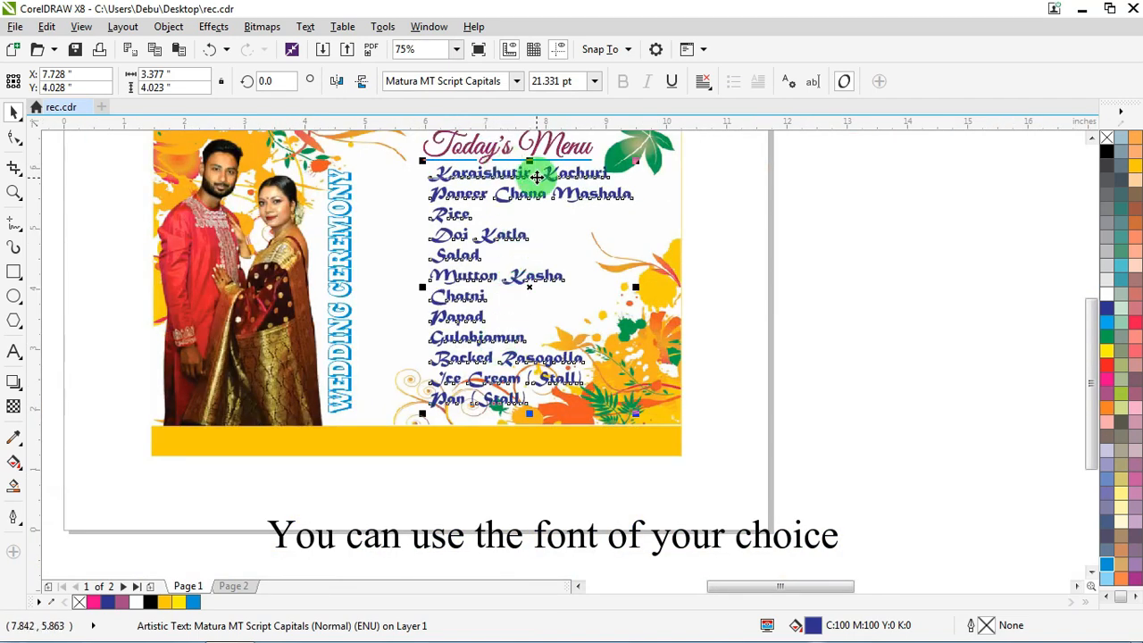
# Shift the menu list left towards the vertical title, to a horizontal position of about 7.28 inches
pyautogui.moveTo(535, 185); pyautogui.dragTo(537, 178)
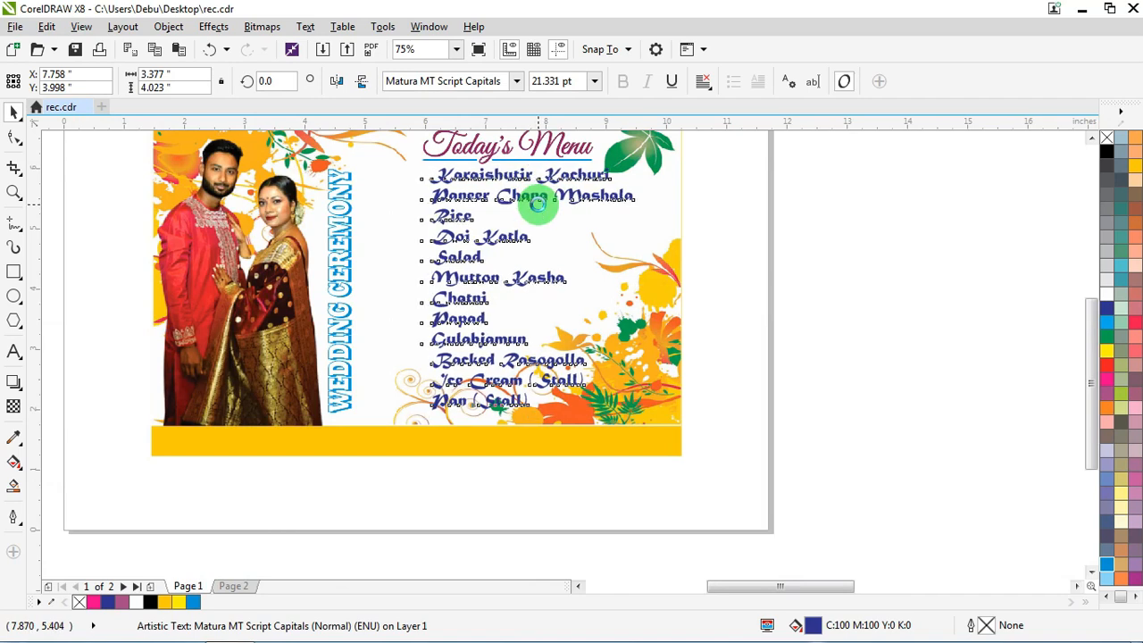
pyautogui.click(538, 204)
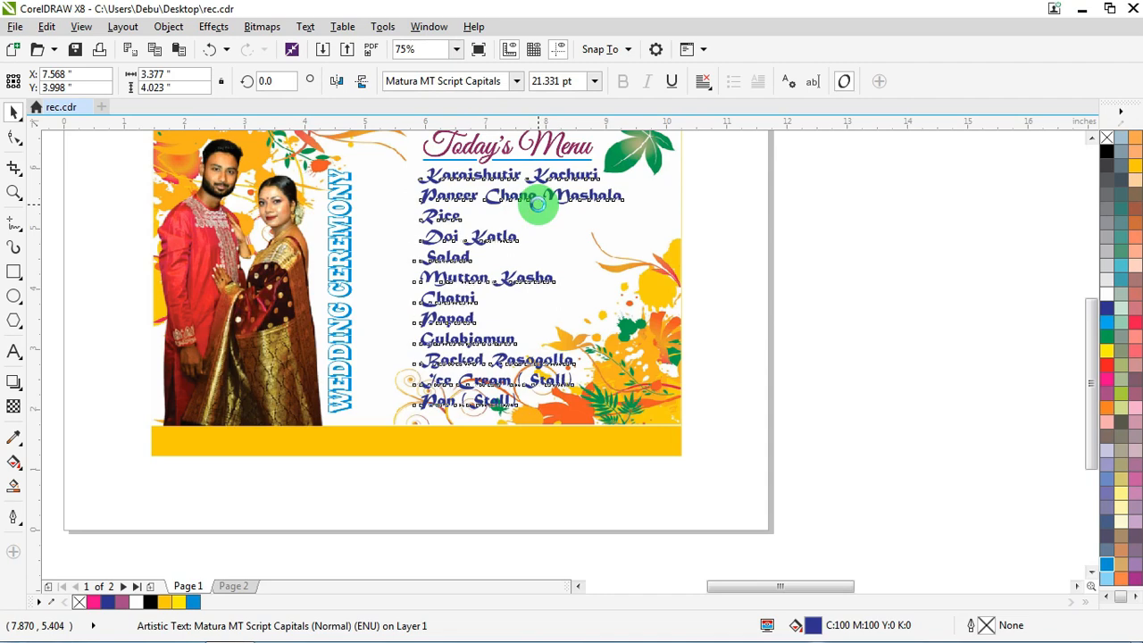
pyautogui.scroll(-1, 539, 205)
pyautogui.scroll(2, 538, 178)
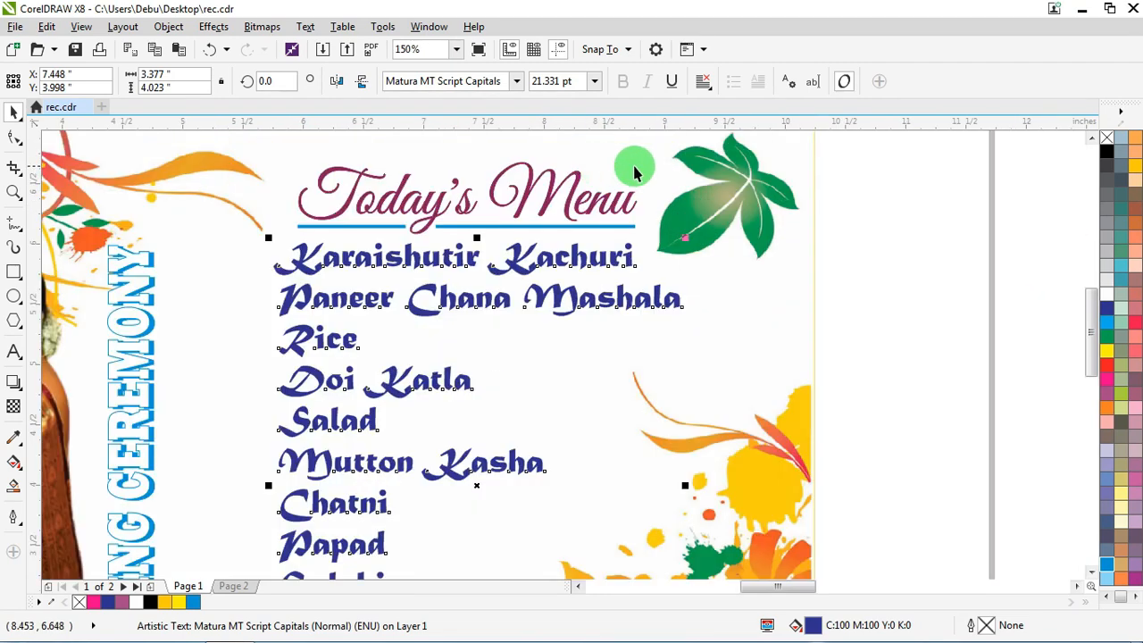
pyautogui.moveTo(300, 261); pyautogui.dragTo(279, 265)
# Group the Today's Menu heading with its two underlines and align it to the left edge of the menu list
pyautogui.moveTo(952, 146); pyautogui.dragTo(268, 272)
pyautogui.hotkey('ctrl', 'g')
pyautogui.keyDown('shift'); pyautogui.click(307, 259); pyautogui.keyUp('shift')
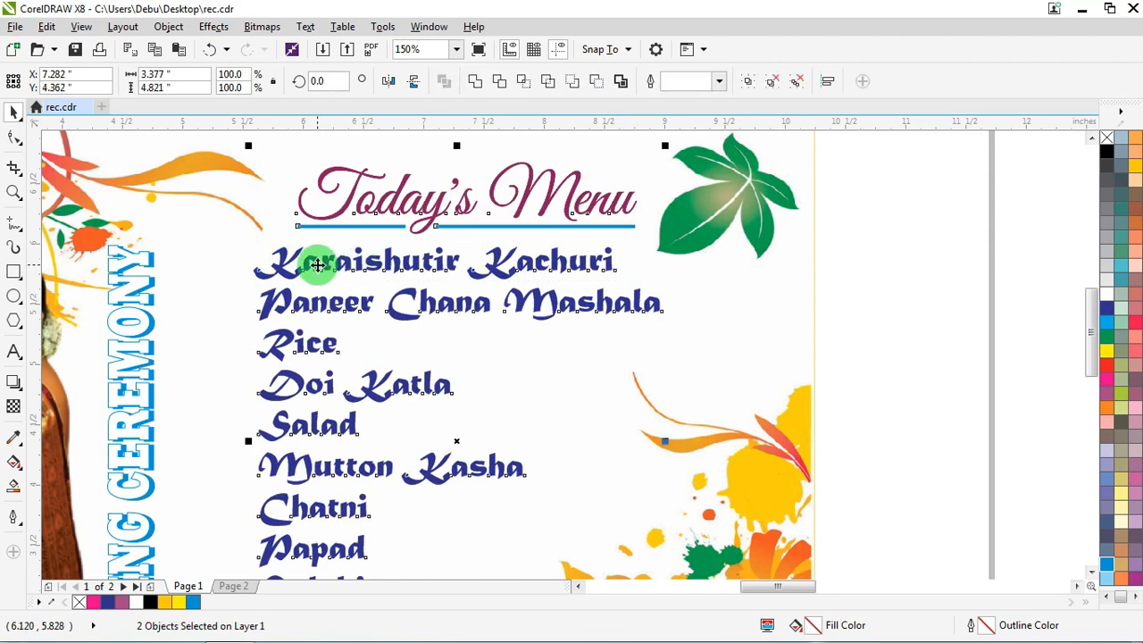
pyautogui.press('l')
pyautogui.scroll(-1, 421, 270)
pyautogui.click(784, 218)
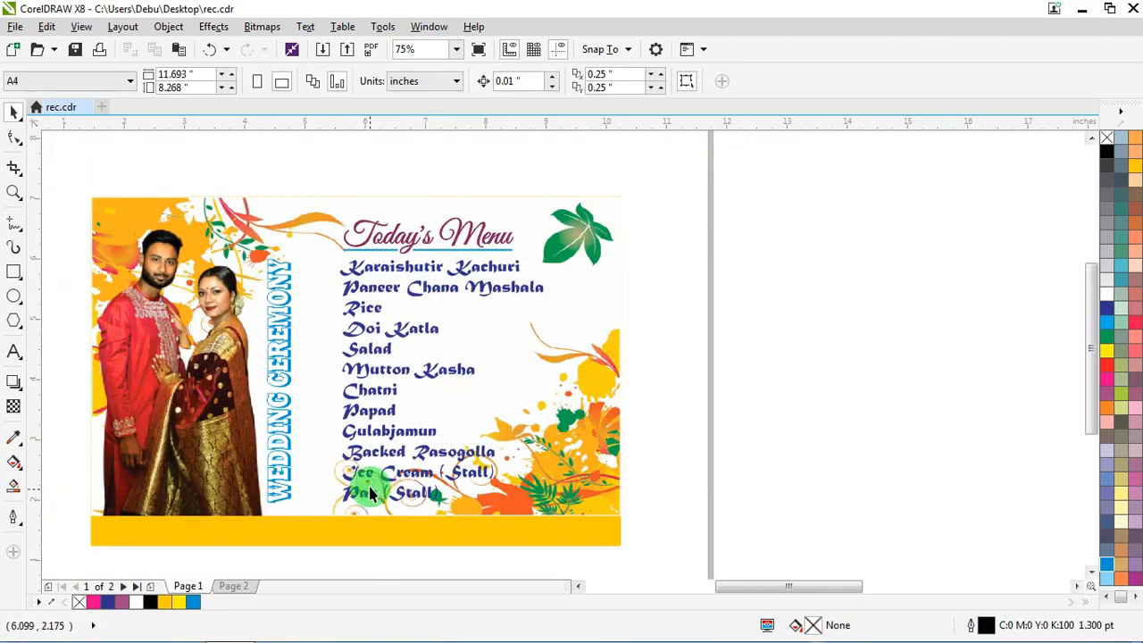
# Add a white-filled copy of the menu list with a white outline behind the dark blue text
pyautogui.scroll(1, 371, 487)
pyautogui.click(347, 511)
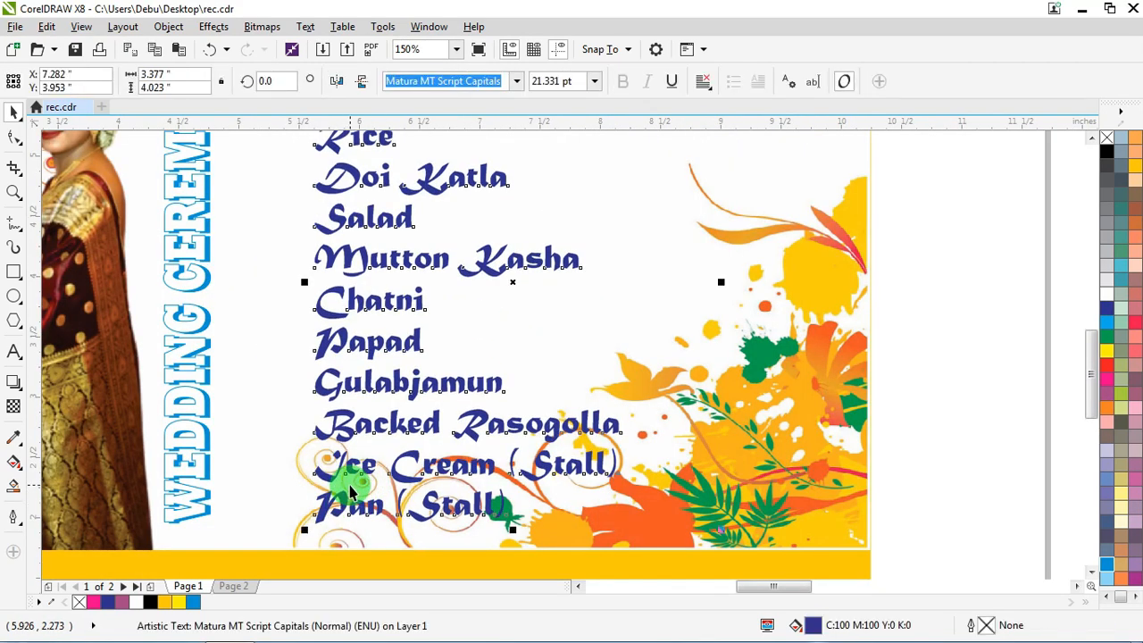
pyautogui.click(1116, 288)
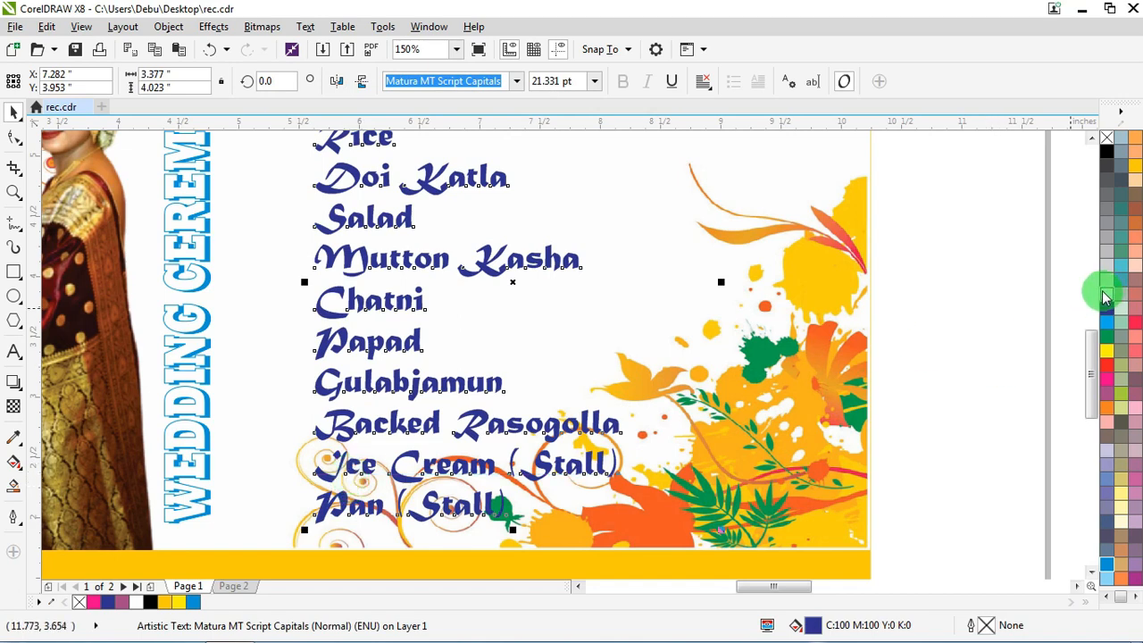
pyautogui.rightClick(1105, 292)
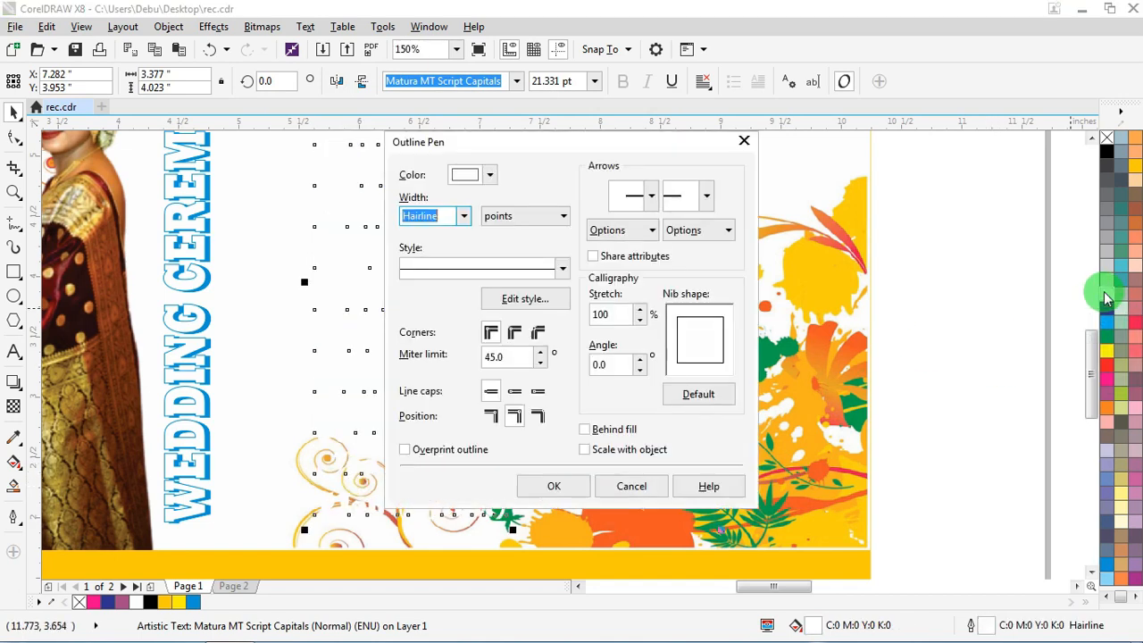
pyautogui.click(1106, 306)
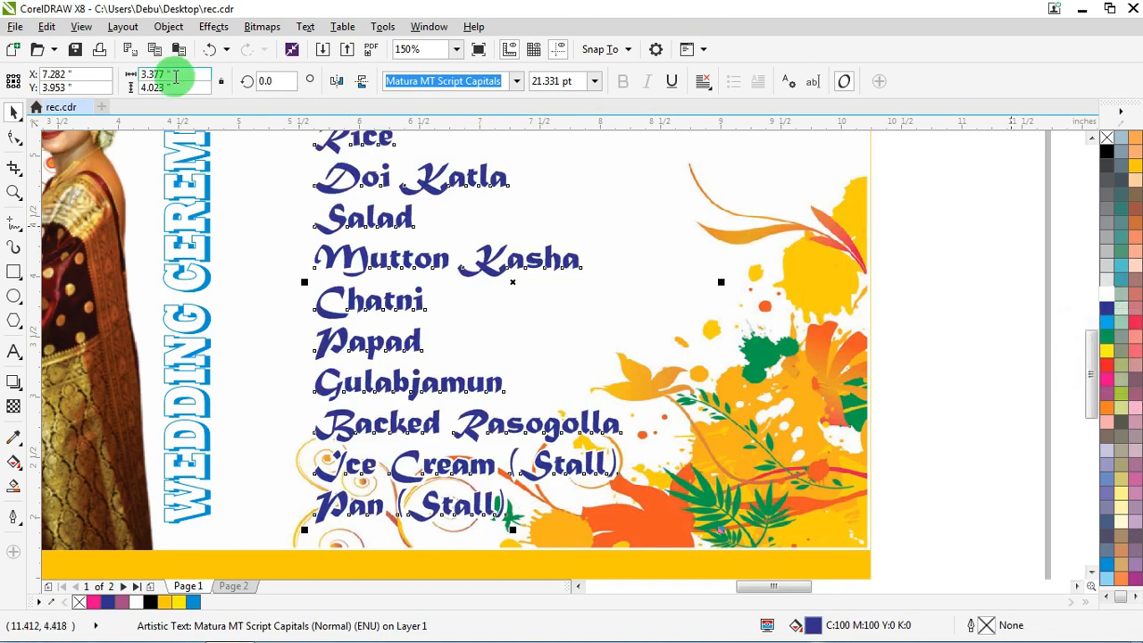
pyautogui.scroll(-4, 245, 276)
# Bring the pointing-hand symbol onto the card and place copies of it in front of the first three menu items
pyautogui.click(766, 324)
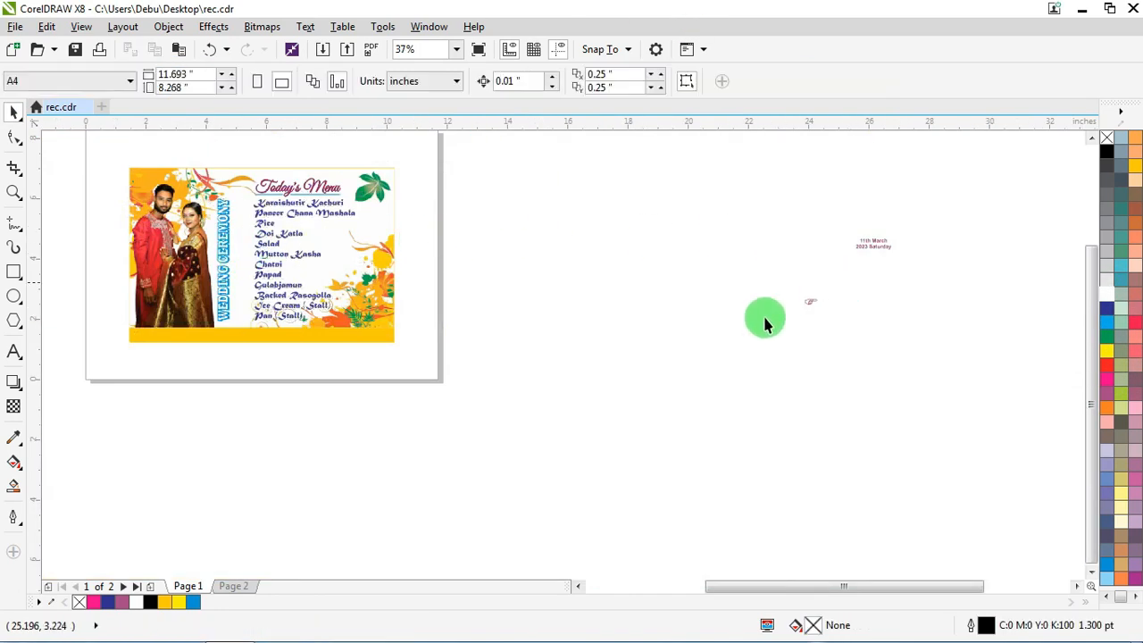
pyautogui.click(810, 303)
pyautogui.moveTo(810, 302); pyautogui.dragTo(300, 426)
pyautogui.scroll(5, 239, 199)
pyautogui.press('space')
pyautogui.scroll(-4, 321, 259)
pyautogui.scroll(4, 329, 283)
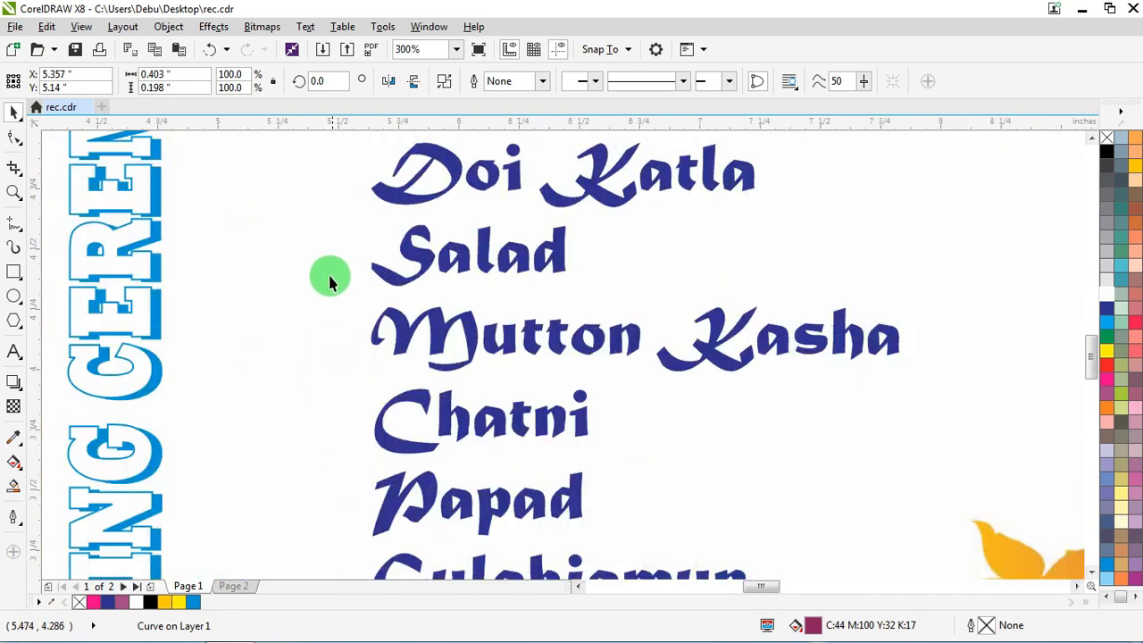
# Place further copies of the pointing hand in front of the menu items from Doi Katla down to Gulabjamun
pyautogui.scroll(-2, 314, 255)
pyautogui.moveTo(306, 189); pyautogui.dragTo(304, 436)
pyautogui.press('space')
pyautogui.press('space')
pyautogui.press('space')
pyautogui.scroll(-2, 327, 388)
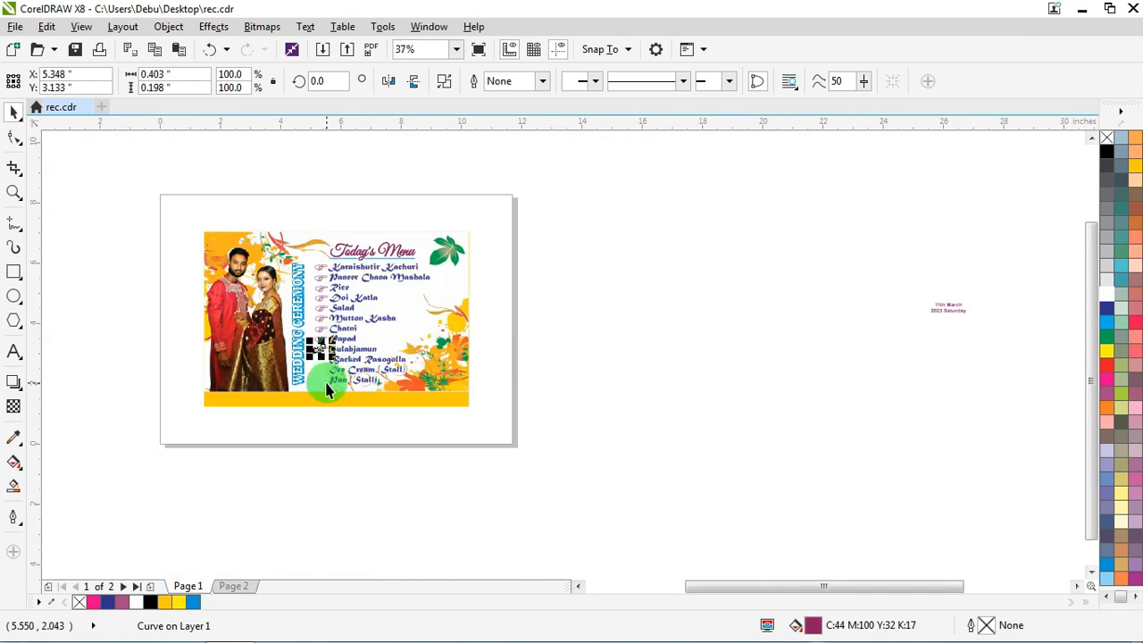
# Add pointing hands for Backed Rasogolla, Ice Cream (Stall) and Pan (Stall), and line up all twelve hands in one column
pyautogui.scroll(2, 308, 313)
pyautogui.moveTo(298, 301); pyautogui.dragTo(298, 420)
pyautogui.press('space')
pyautogui.press('space')
pyautogui.scroll(-1, 332, 462)
pyautogui.moveTo(331, 462); pyautogui.dragTo(285, 165)
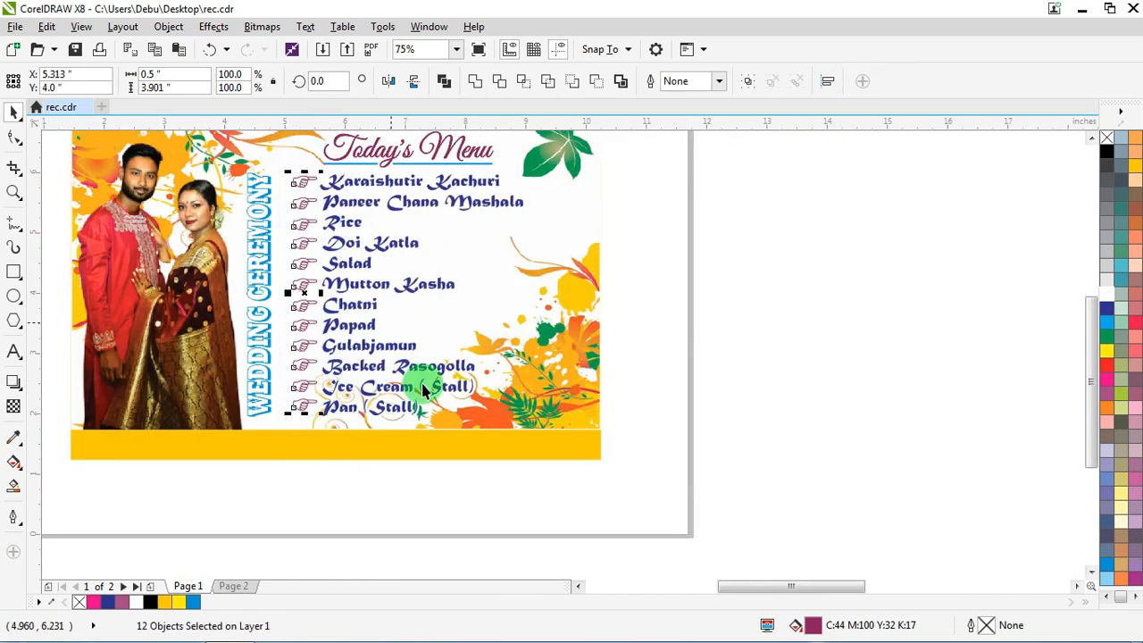
pyautogui.click(388, 467)
# Move the last four pointing hands slightly down to line up with Gulabjamun, Backed Rasogolla, Ice Cream (Stall) and Pan (Stall)
pyautogui.scroll(2, 306, 383)
pyautogui.click(293, 431)
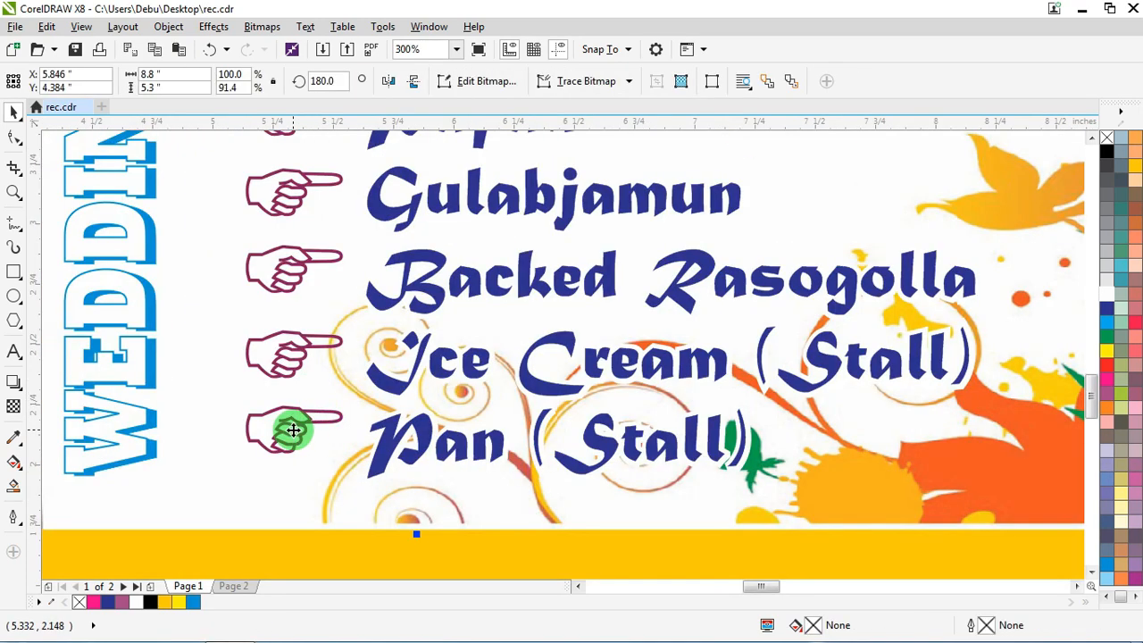
pyautogui.click(292, 427)
pyautogui.moveTo(294, 352); pyautogui.dragTo(292, 355)
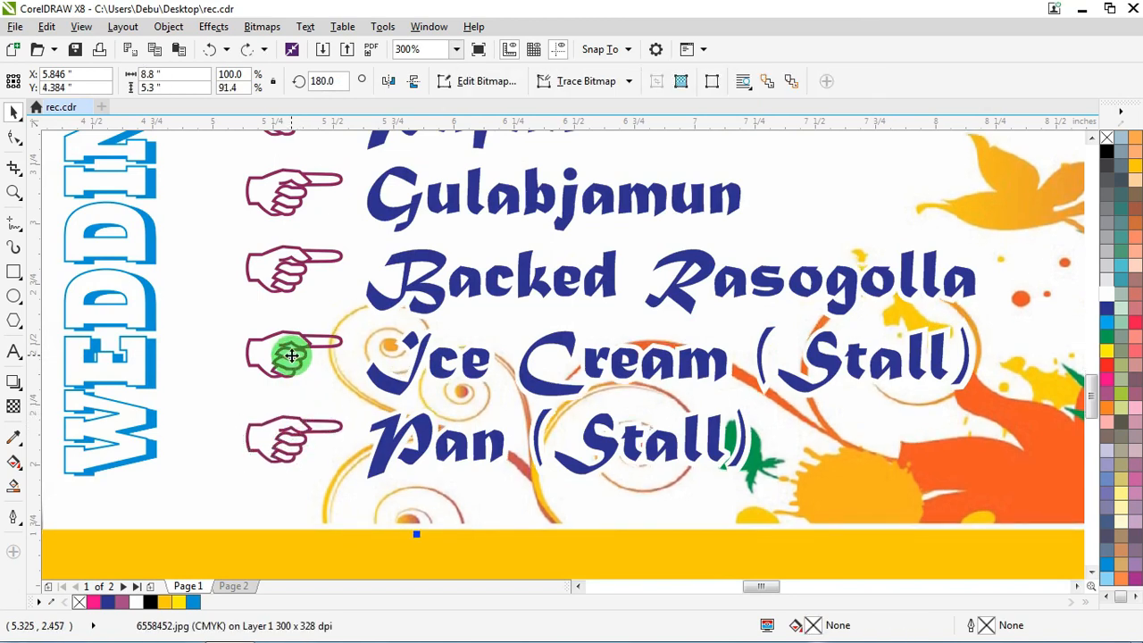
pyautogui.click(302, 346)
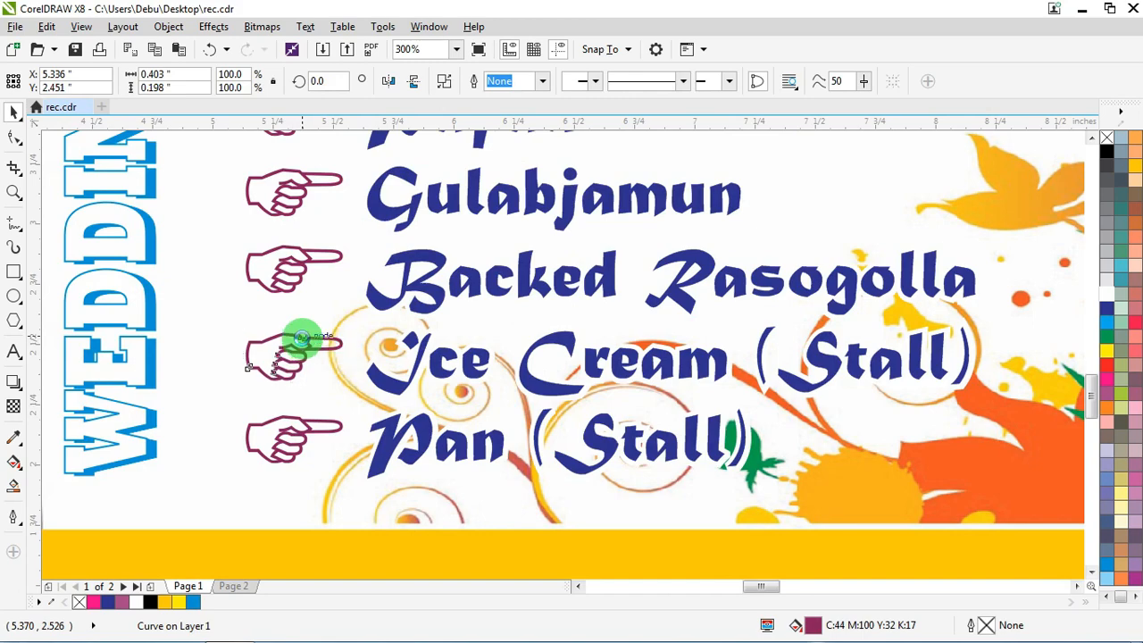
pyautogui.moveTo(294, 265); pyautogui.dragTo(295, 273)
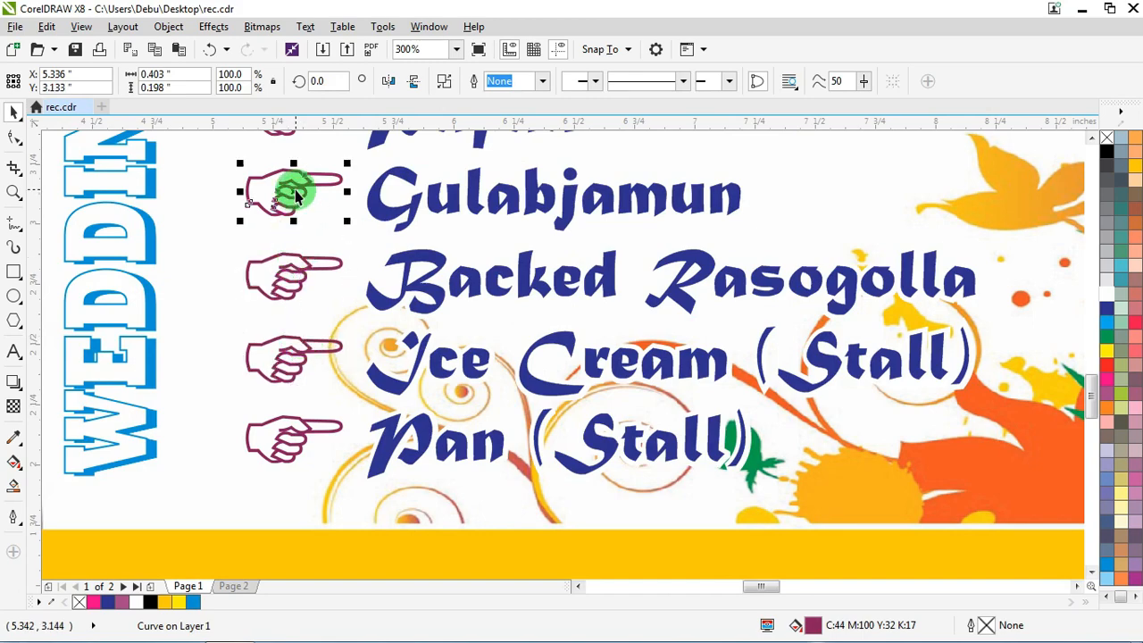
pyautogui.moveTo(298, 197); pyautogui.dragTo(297, 201)
# Move the tilted Thank You ! text onto the floral artwork in the card's lower-right corner
pyautogui.scroll(-2, 312, 211)
pyautogui.scroll(1, 378, 224)
pyautogui.scroll(-2, 384, 259)
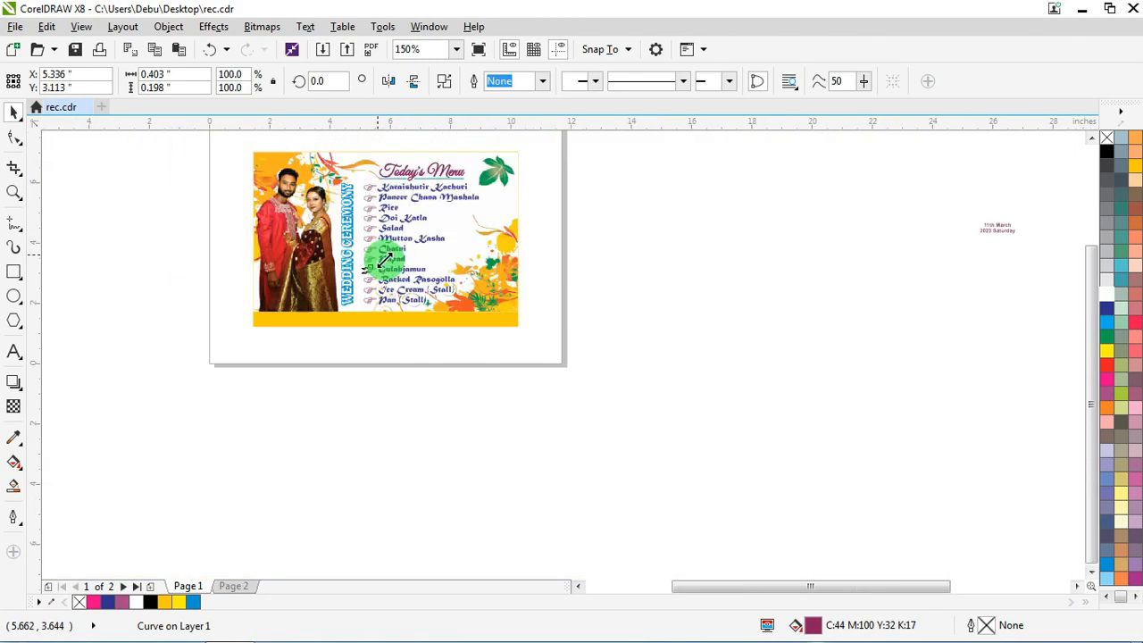
pyautogui.scroll(-4, 384, 259)
pyautogui.scroll(2, 706, 245)
pyautogui.click(653, 258)
pyautogui.scroll(-1, 670, 263)
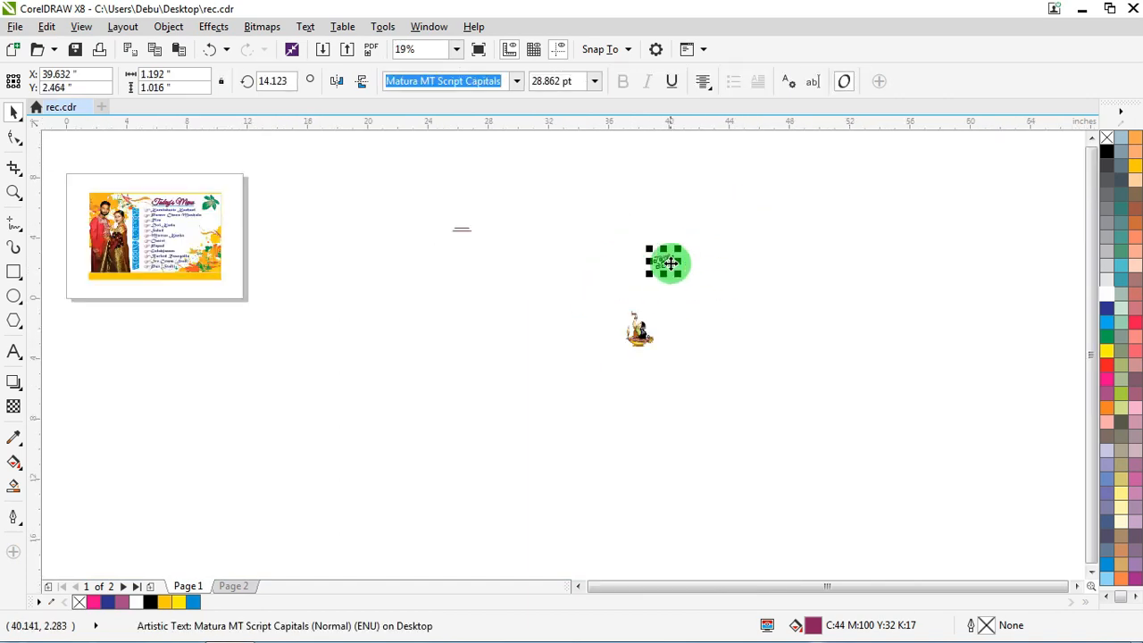
pyautogui.moveTo(670, 262); pyautogui.dragTo(263, 294)
pyautogui.scroll(2, 263, 294)
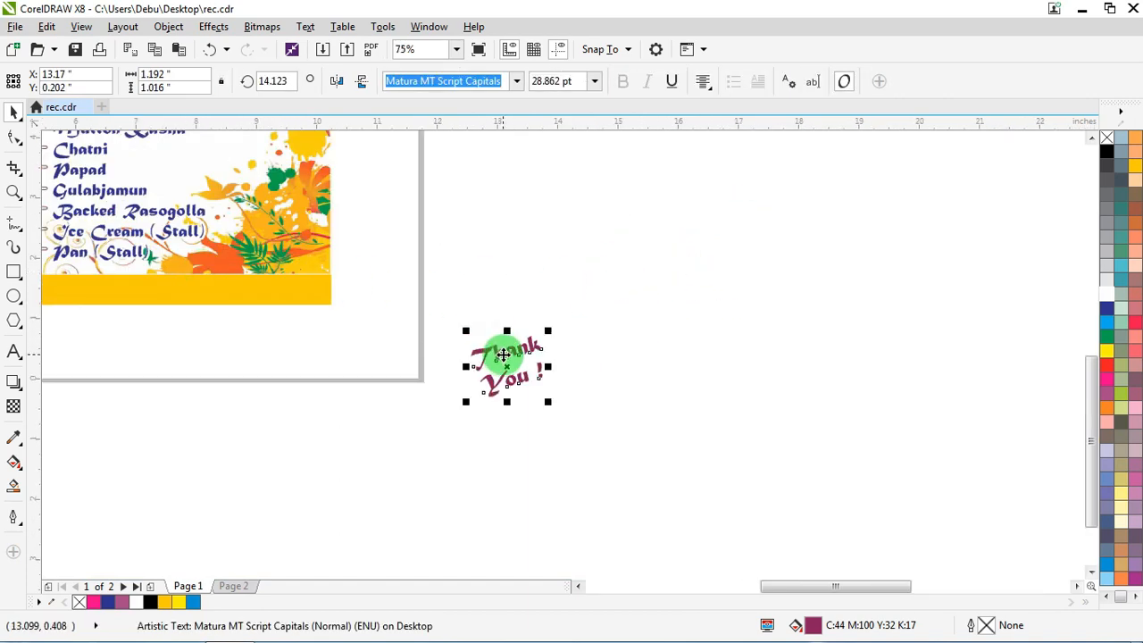
pyautogui.moveTo(504, 354); pyautogui.dragTo(279, 231)
pyautogui.scroll(2, 261, 221)
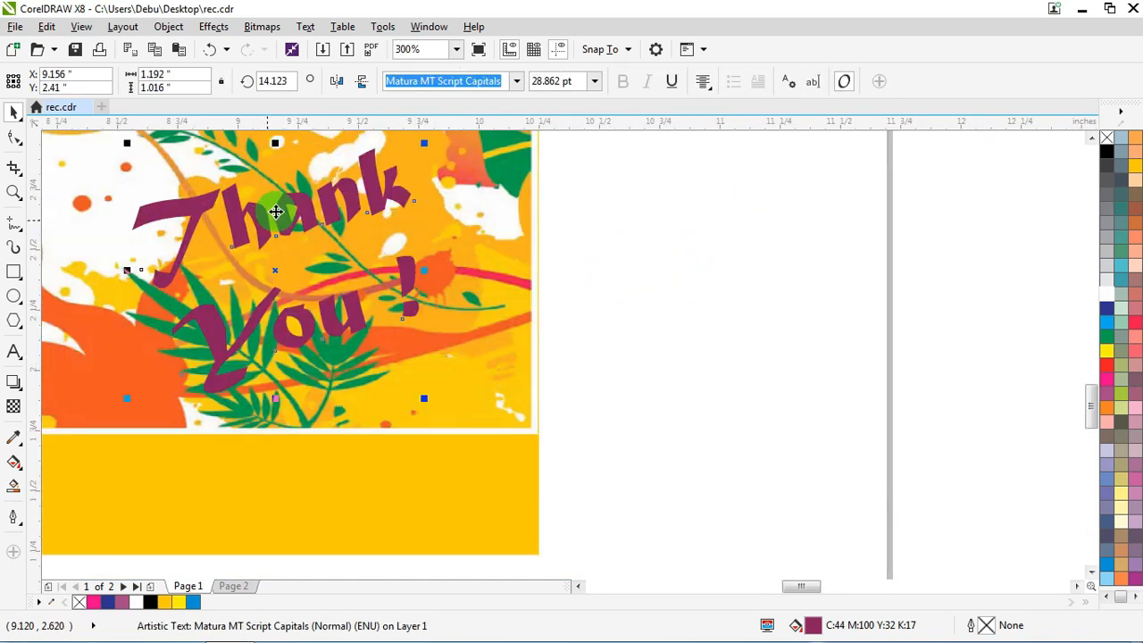
# Back the maroon Thank You ! text with a white copy that has a 3 pt white outline
pyautogui.click(1107, 300)
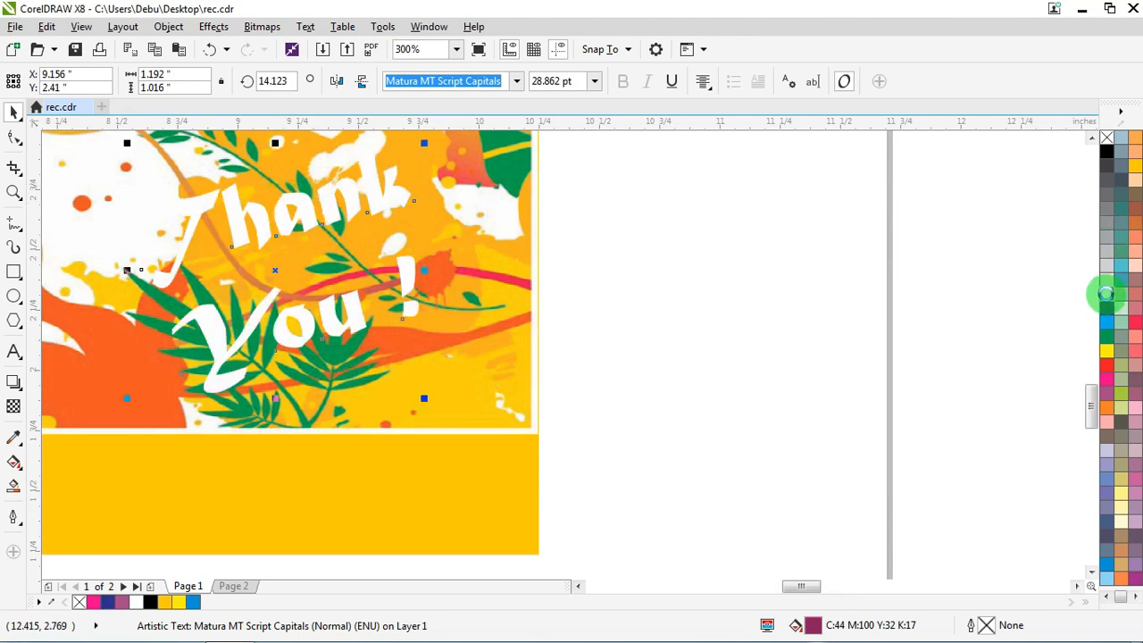
pyautogui.rightClick(1108, 300)
pyautogui.hotkey('ctrl', 'z')
pyautogui.hotkey('ctrl', 'z')
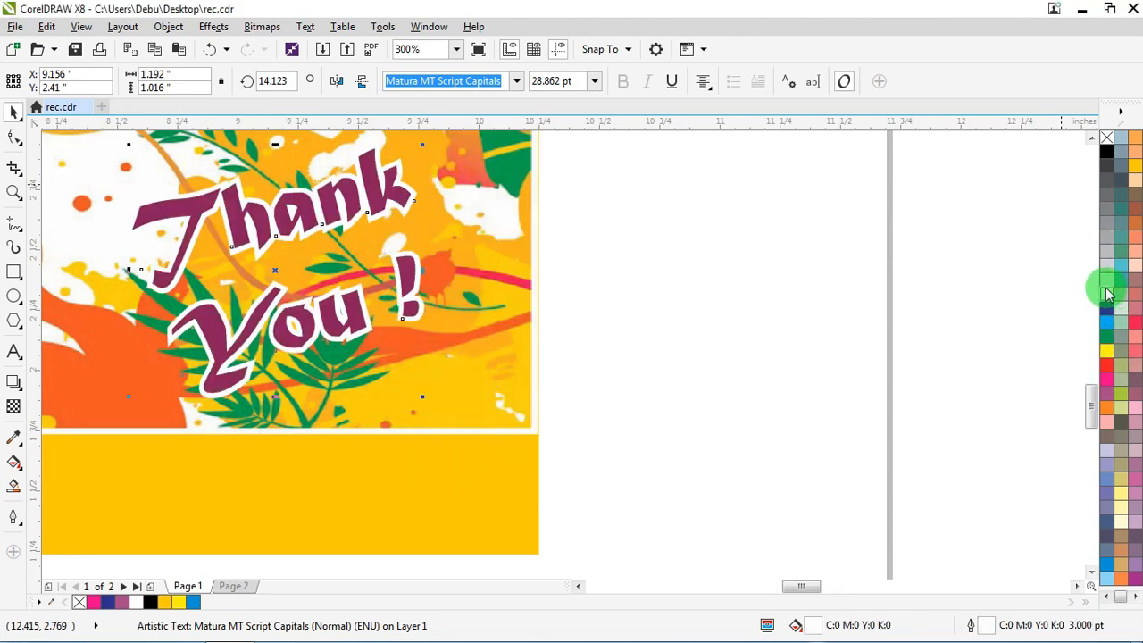
# Bring the 11th March 2023 Saturday text onto the card, below the green leaf and beside Paneer Chana Mashala
pyautogui.scroll(-3, 548, 387)
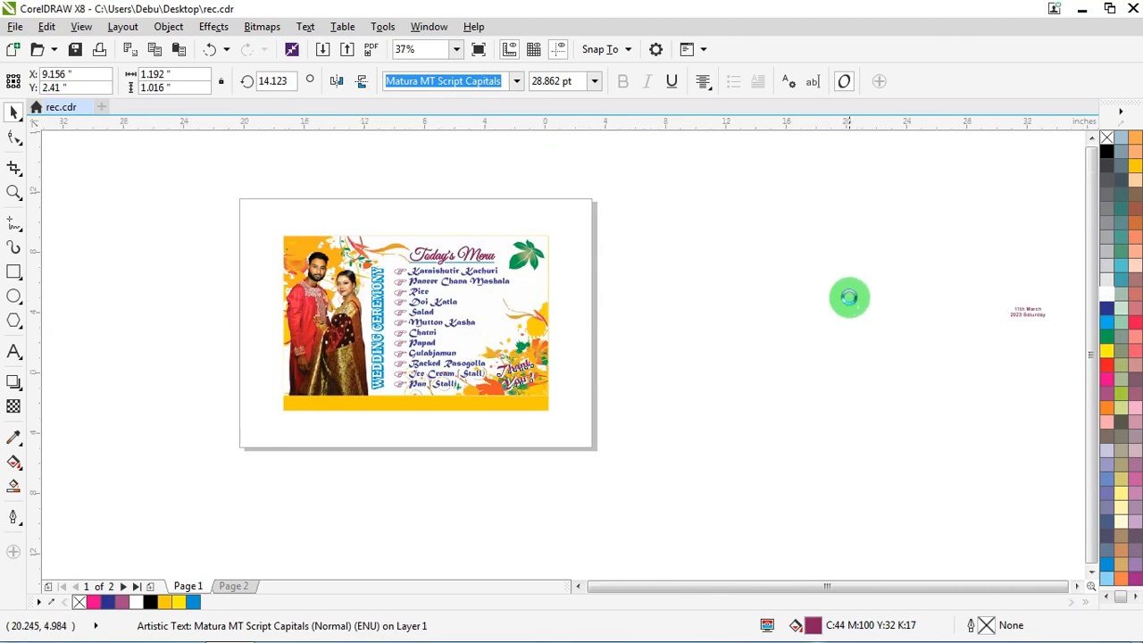
pyautogui.scroll(-1, 853, 298)
pyautogui.scroll(1, 980, 289)
pyautogui.moveTo(979, 282); pyautogui.dragTo(832, 349)
pyautogui.moveTo(920, 319); pyautogui.dragTo(355, 309)
pyautogui.scroll(1, 356, 308)
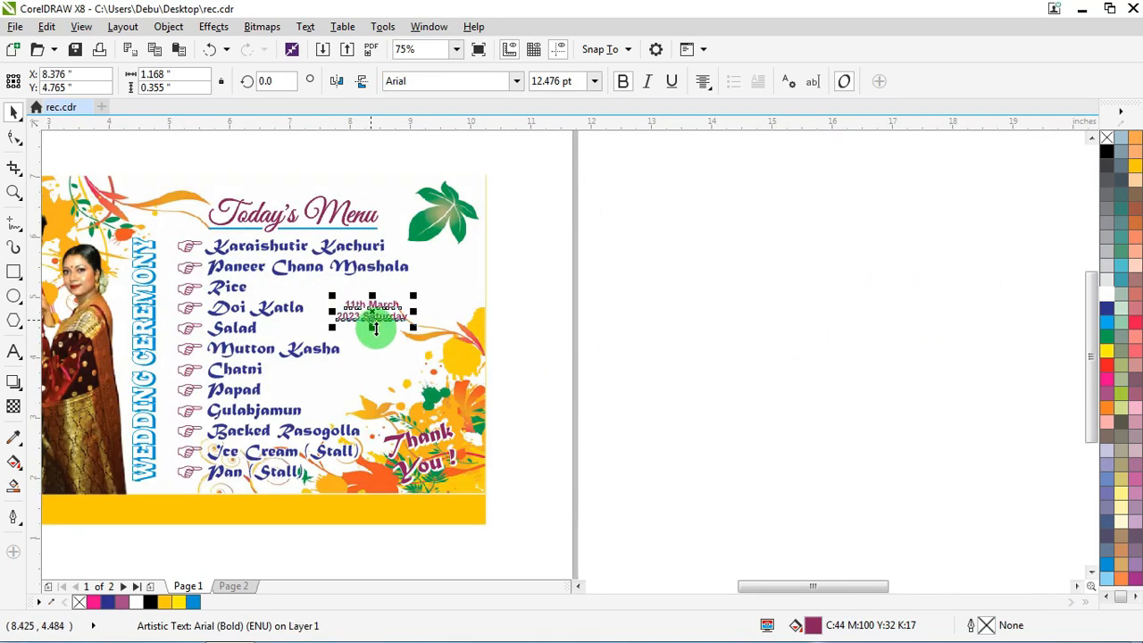
pyautogui.scroll(-1, 381, 335)
pyautogui.scroll(1, 387, 313)
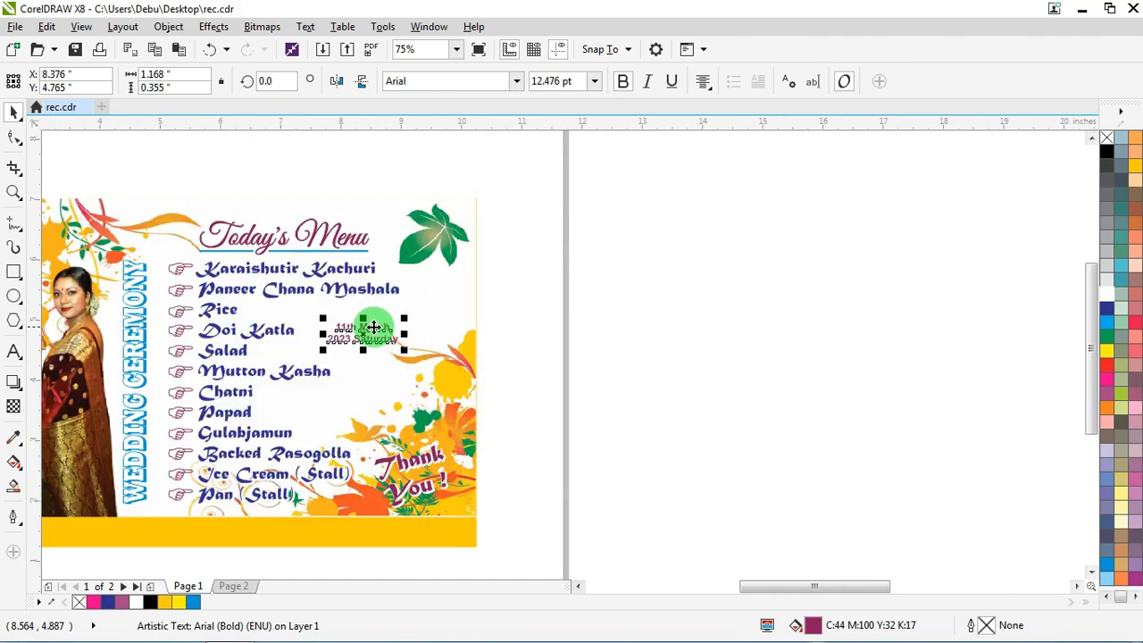
pyautogui.moveTo(373, 327); pyautogui.dragTo(450, 306)
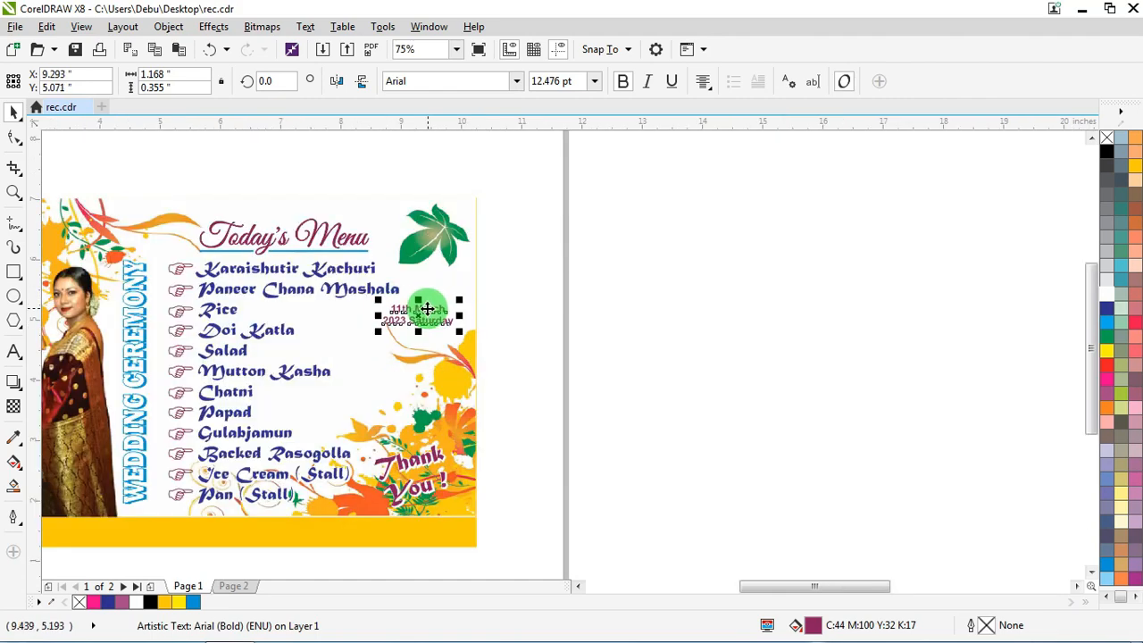
# Place the woman-with-lamp clip art on the card between the date and Thank You !, scaled to about 78.4%
pyautogui.scroll(-5, 428, 309)
pyautogui.click(626, 358)
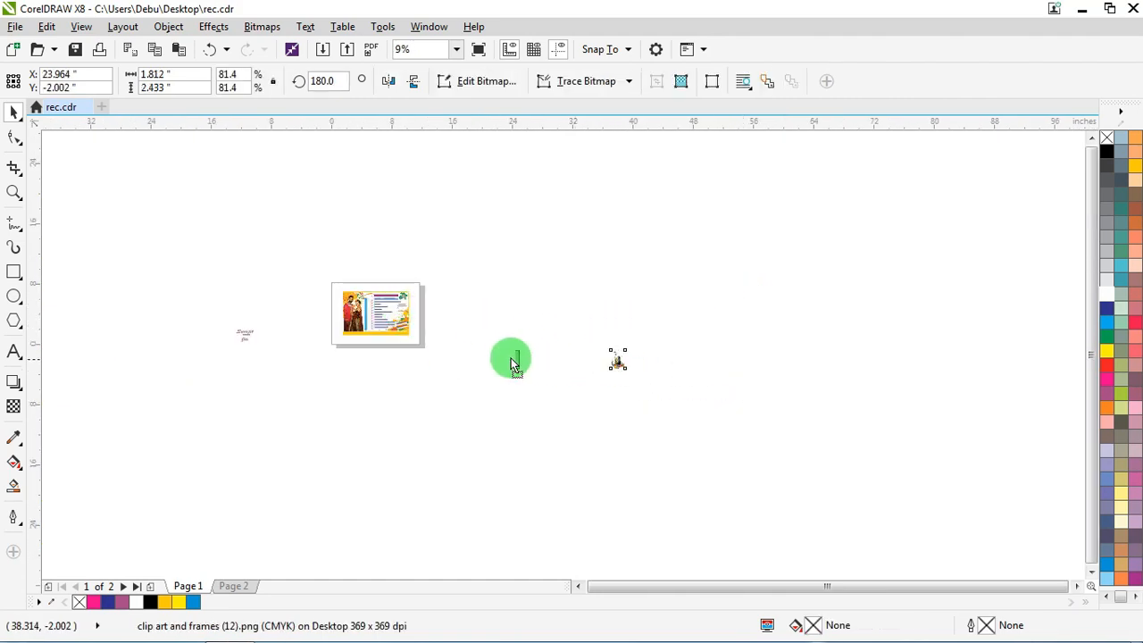
pyautogui.scroll(4, 408, 329)
pyautogui.moveTo(590, 311); pyautogui.dragTo(441, 296)
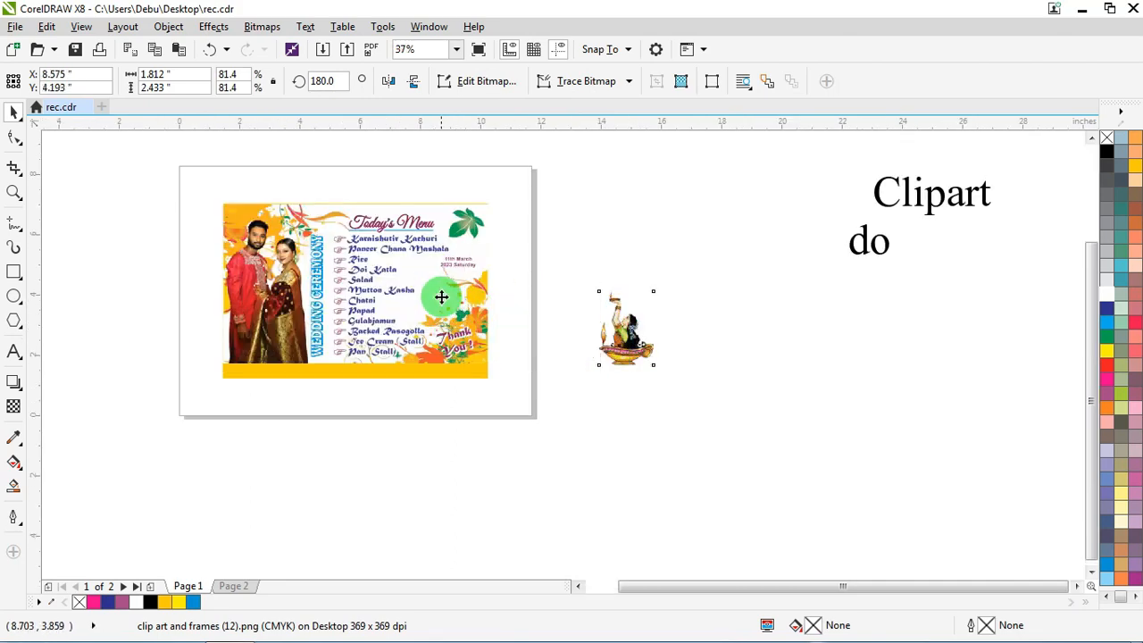
pyautogui.scroll(3, 441, 295)
pyautogui.moveTo(435, 335); pyautogui.dragTo(431, 310)
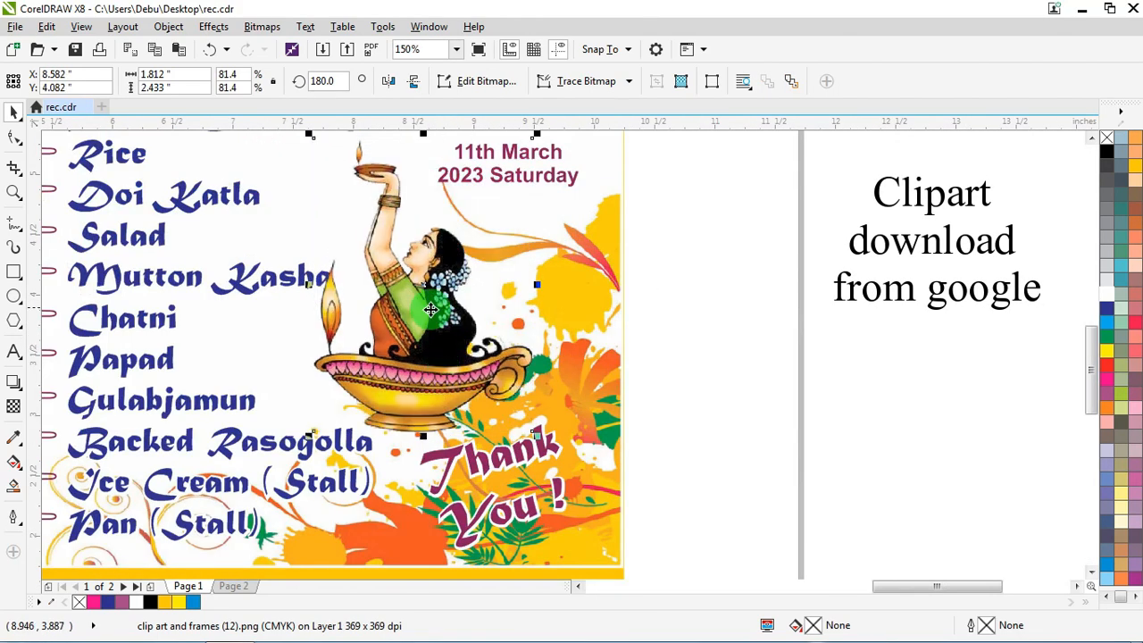
pyautogui.moveTo(423, 348); pyautogui.dragTo(443, 355)
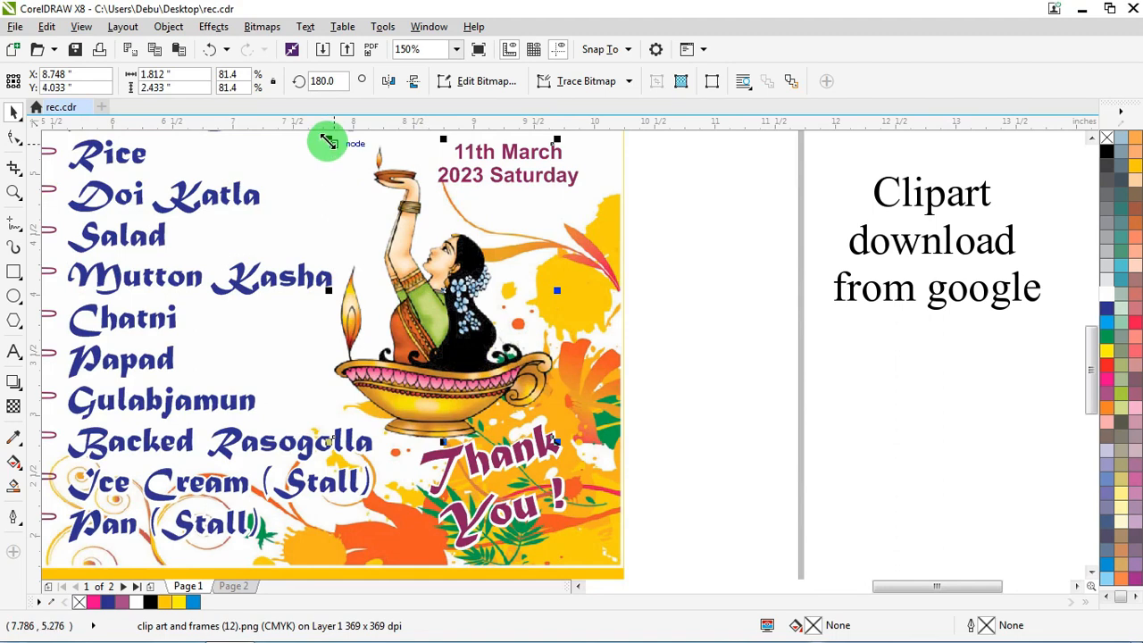
pyautogui.moveTo(329, 141)
pyautogui.mouseDown()
pyautogui.moveTo(332, 166)
pyautogui.moveTo(348, 165)
pyautogui.moveTo(325, 153)
pyautogui.mouseUp()
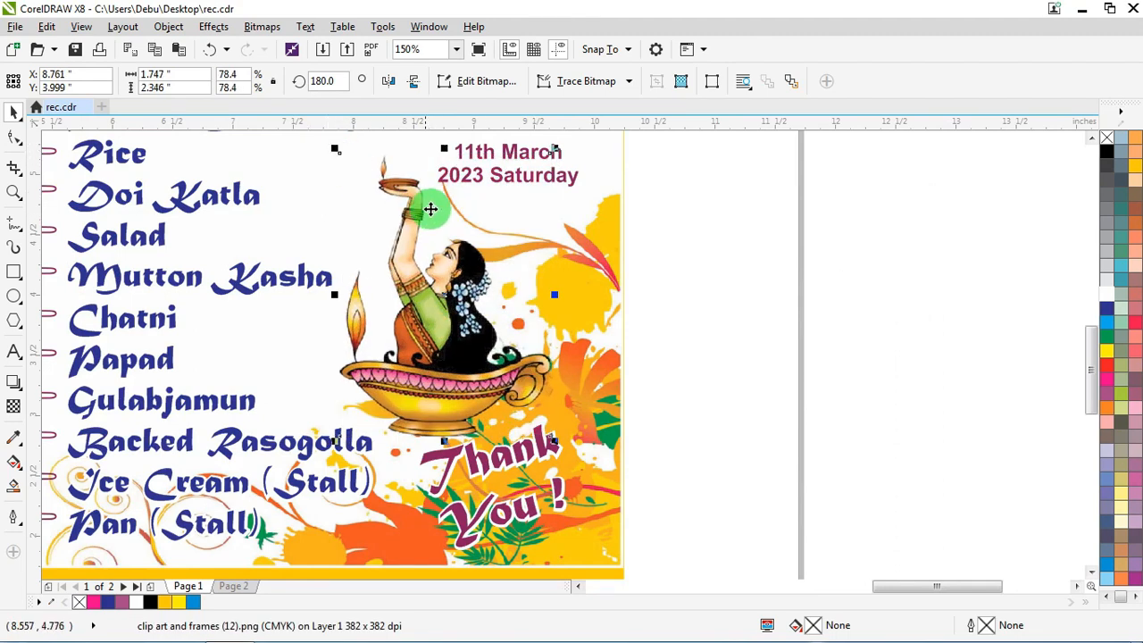
pyautogui.scroll(-3, 711, 230)
pyautogui.click(712, 229)
pyautogui.scroll(3, 927, 247)
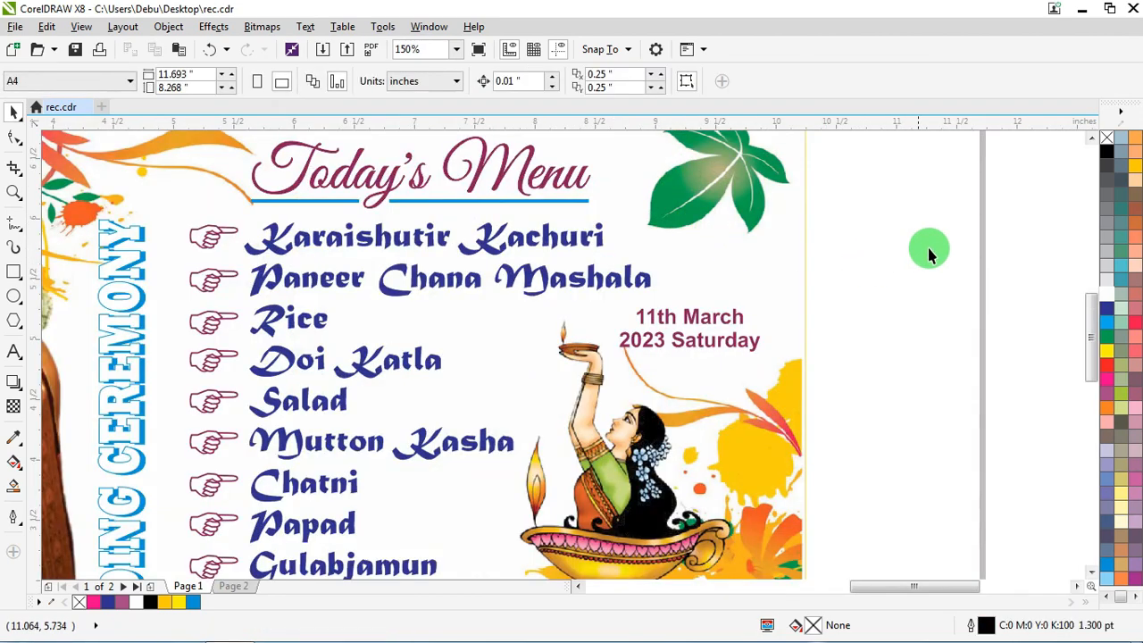
pyautogui.click(630, 339)
pyautogui.scroll(2, 690, 315)
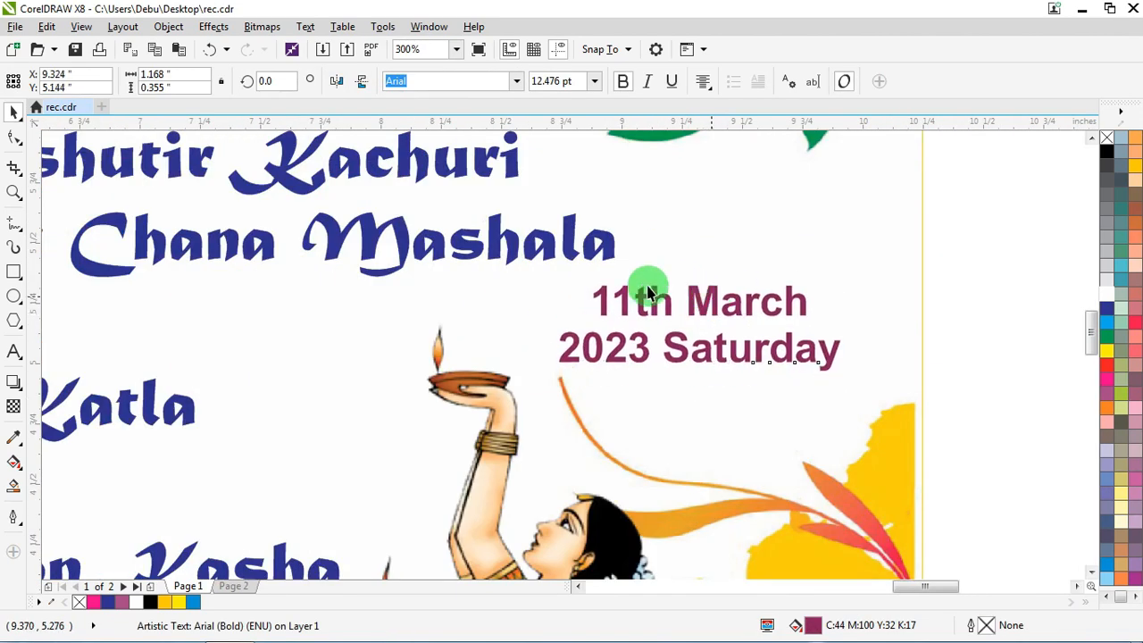
# Move the three-line text with the couple's names and Weds onto the lower part of the couple's photo
pyautogui.scroll(-5, 645, 279)
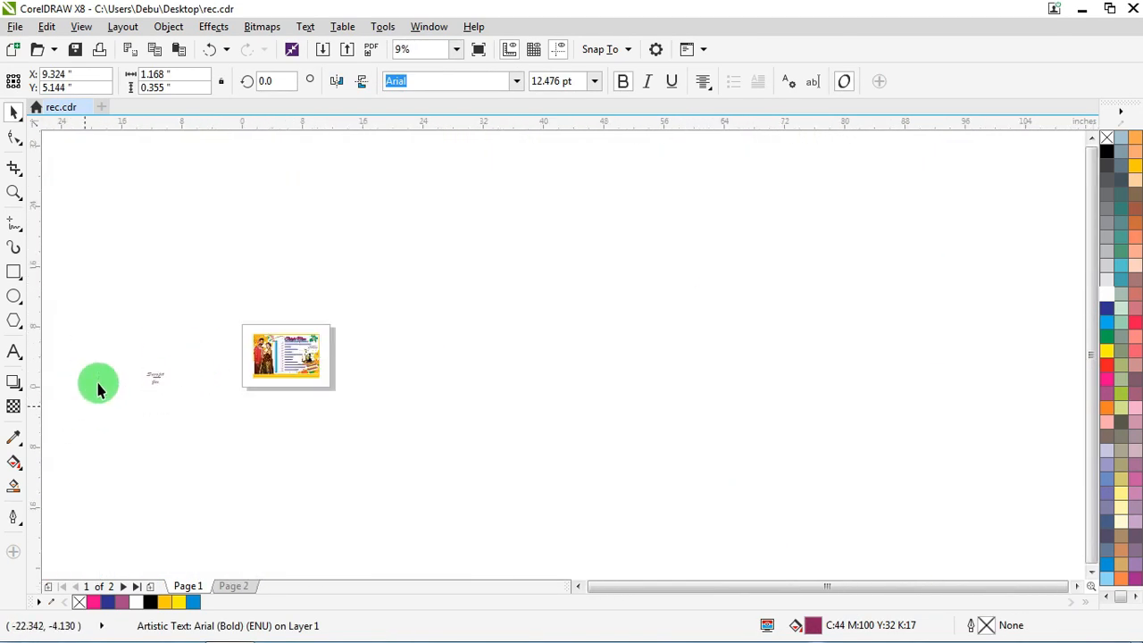
pyautogui.moveTo(97, 388); pyautogui.dragTo(170, 357)
pyautogui.scroll(2, 134, 362)
pyautogui.moveTo(217, 417); pyautogui.dragTo(655, 370)
pyautogui.scroll(2, 661, 371)
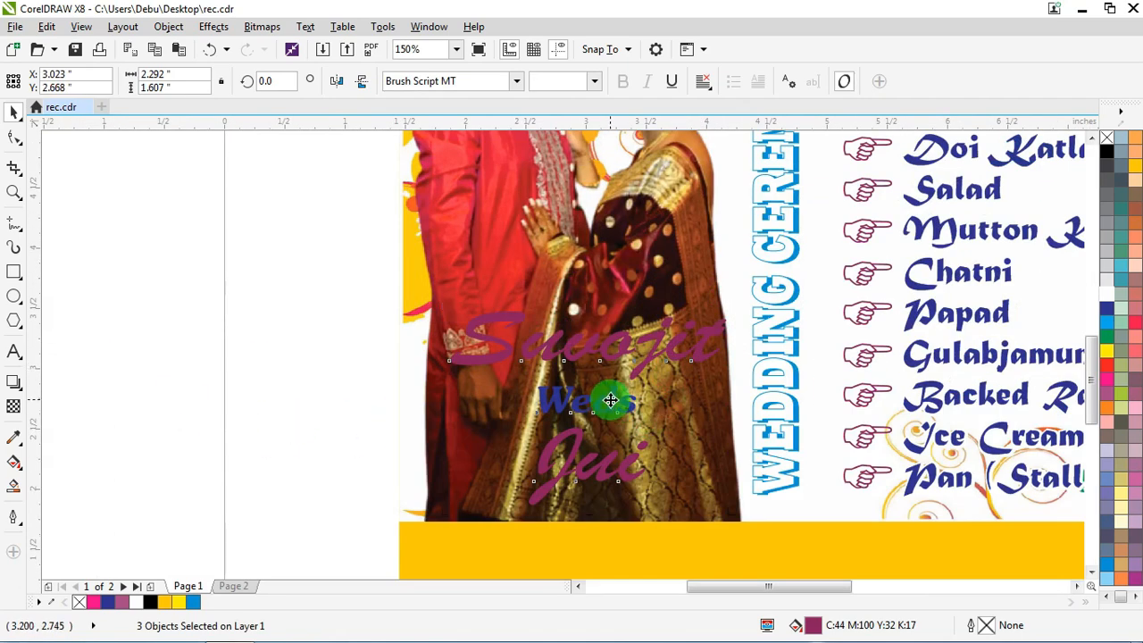
pyautogui.moveTo(611, 401); pyautogui.dragTo(613, 403)
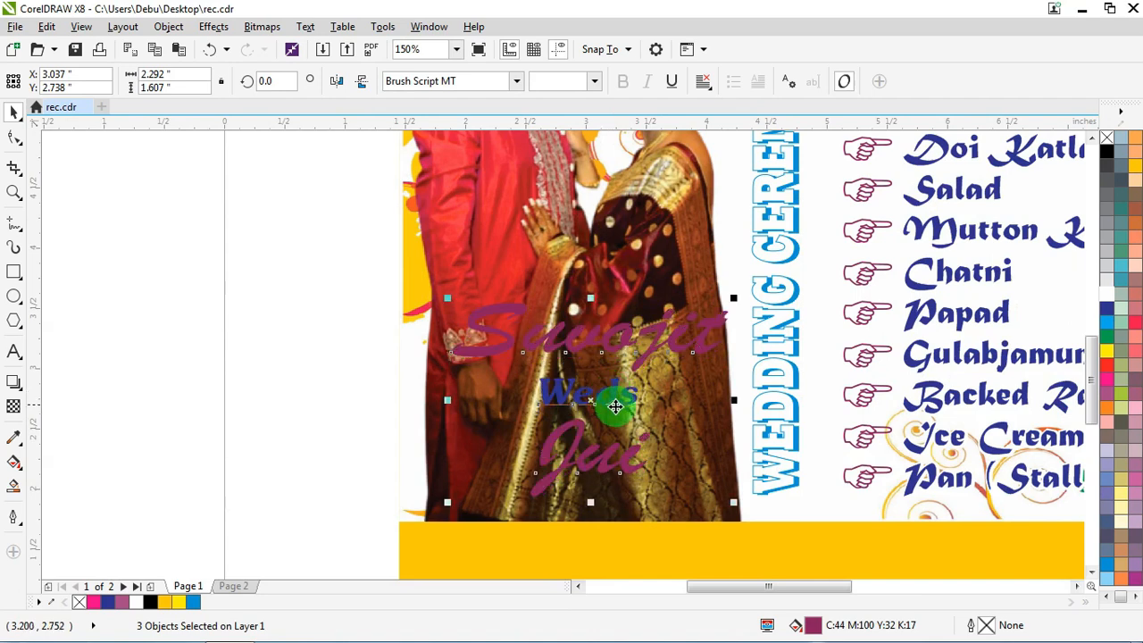
# Back the couple's names and Weds with white copies outlined in white at 4 pt, and shift the whole block slightly up
pyautogui.click(1107, 302)
pyautogui.rightClick(1107, 302)
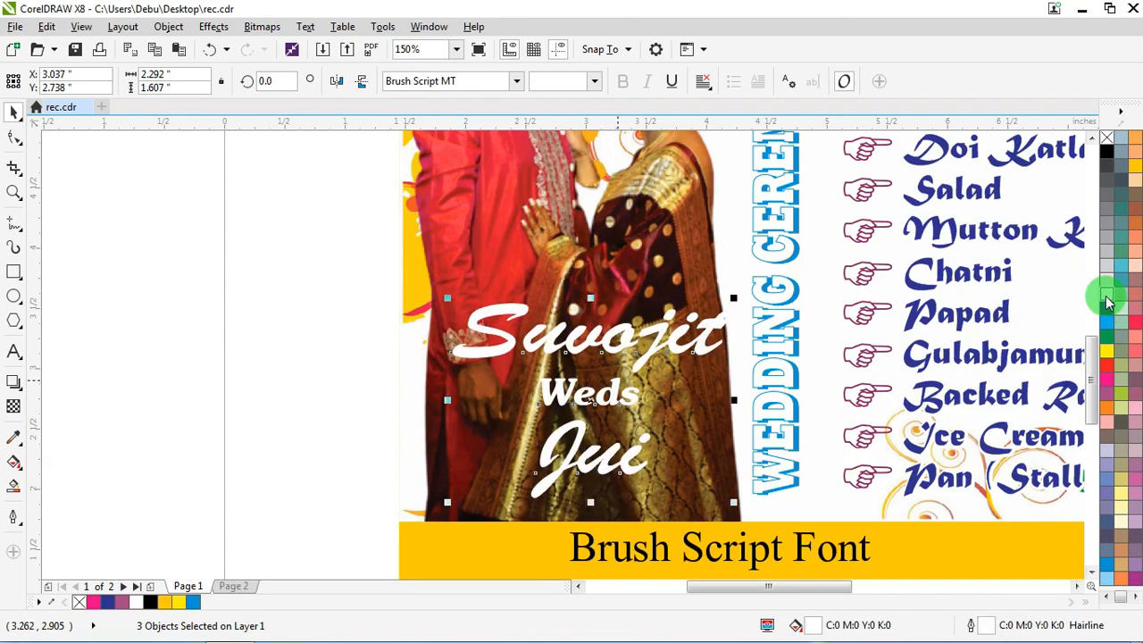
pyautogui.press('F12')
pyautogui.press('Return')
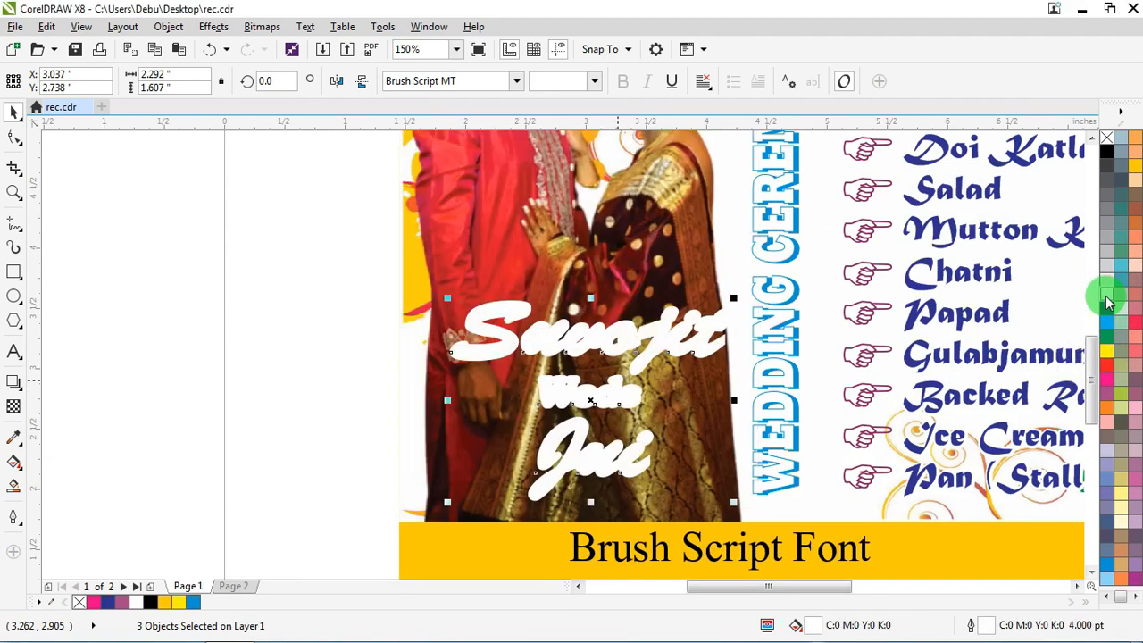
pyautogui.click(1107, 301)
pyautogui.moveTo(276, 248); pyautogui.dragTo(801, 546)
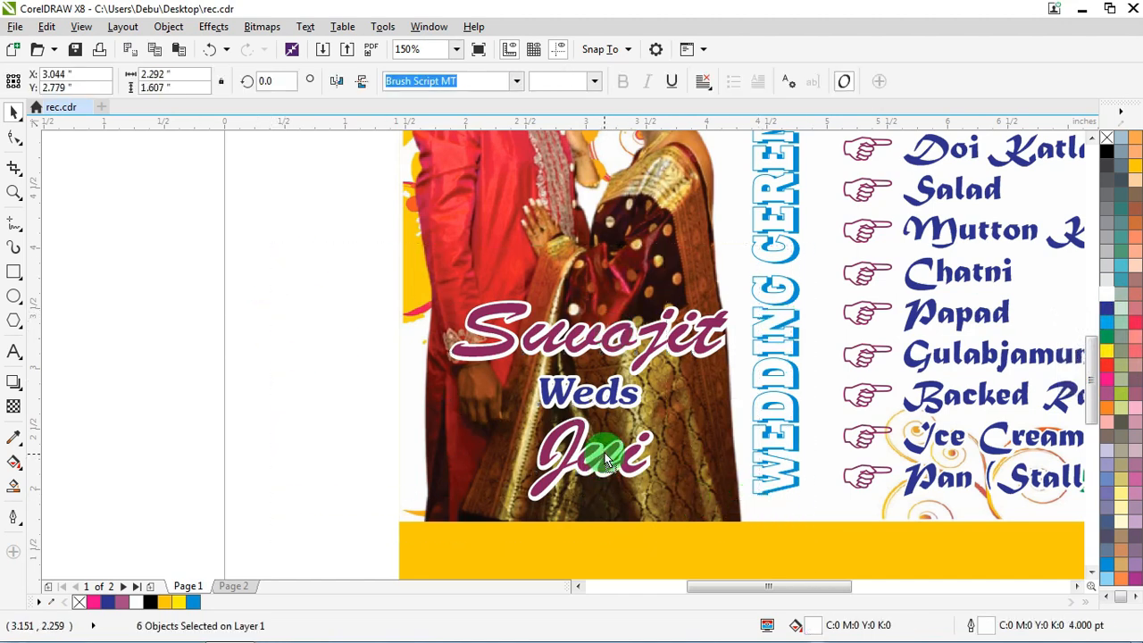
pyautogui.scroll(-1, 467, 403)
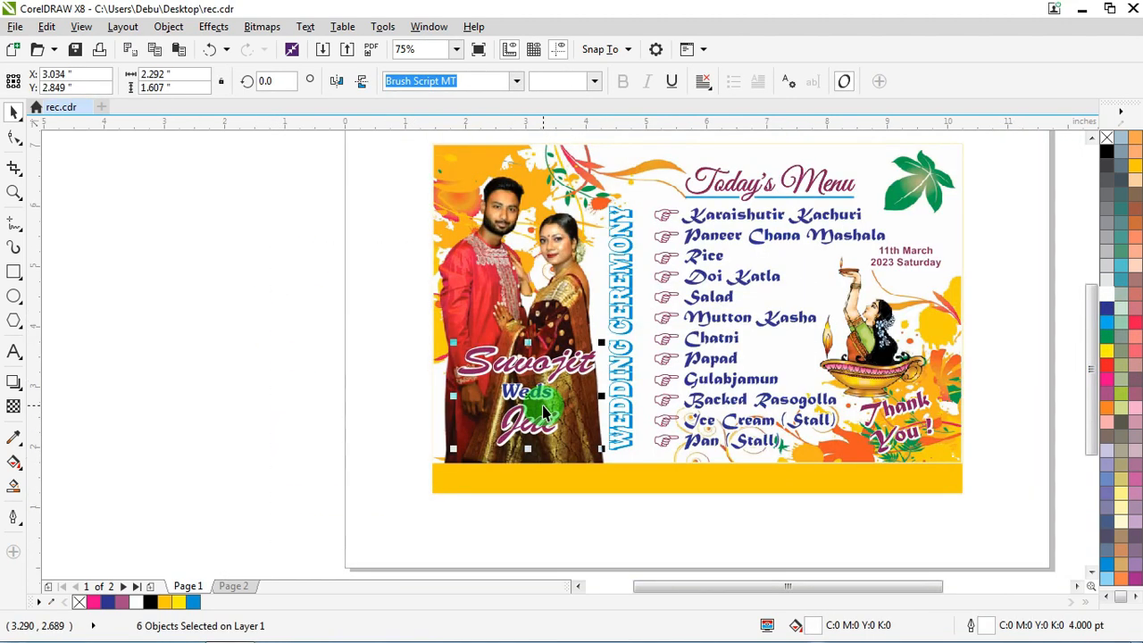
pyautogui.click(347, 377)
# Adjust the outline of the white backing copies beneath the couple's names and Weds, keeping the coloured text on top
pyautogui.scroll(2, 562, 375)
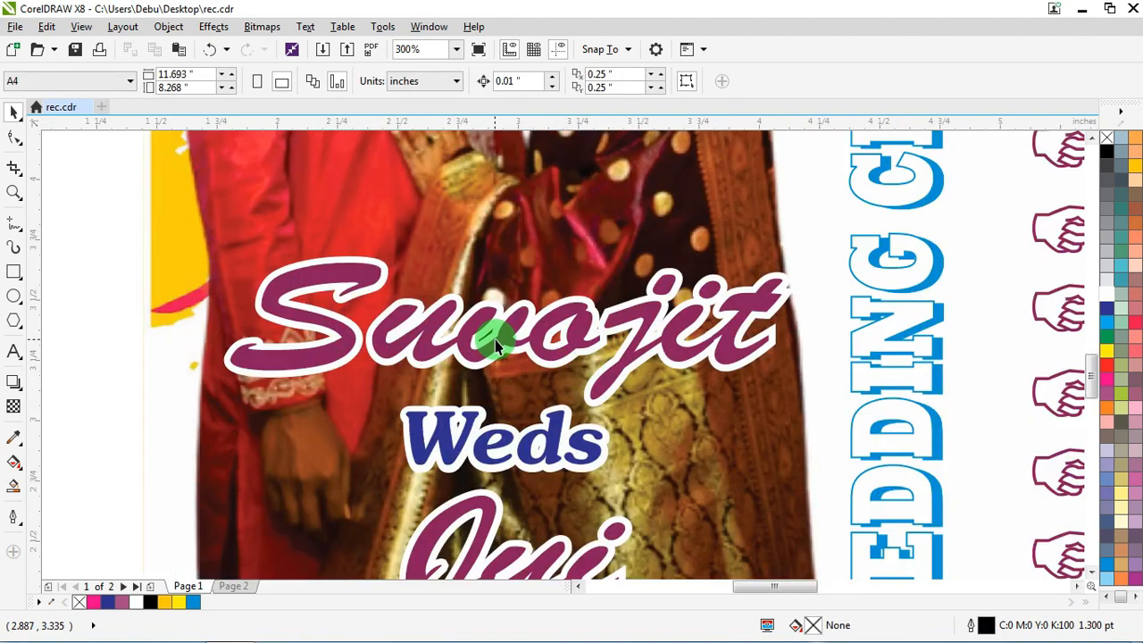
pyautogui.click(489, 295)
pyautogui.keyDown('shift'); pyautogui.click(480, 460); pyautogui.keyUp('shift')
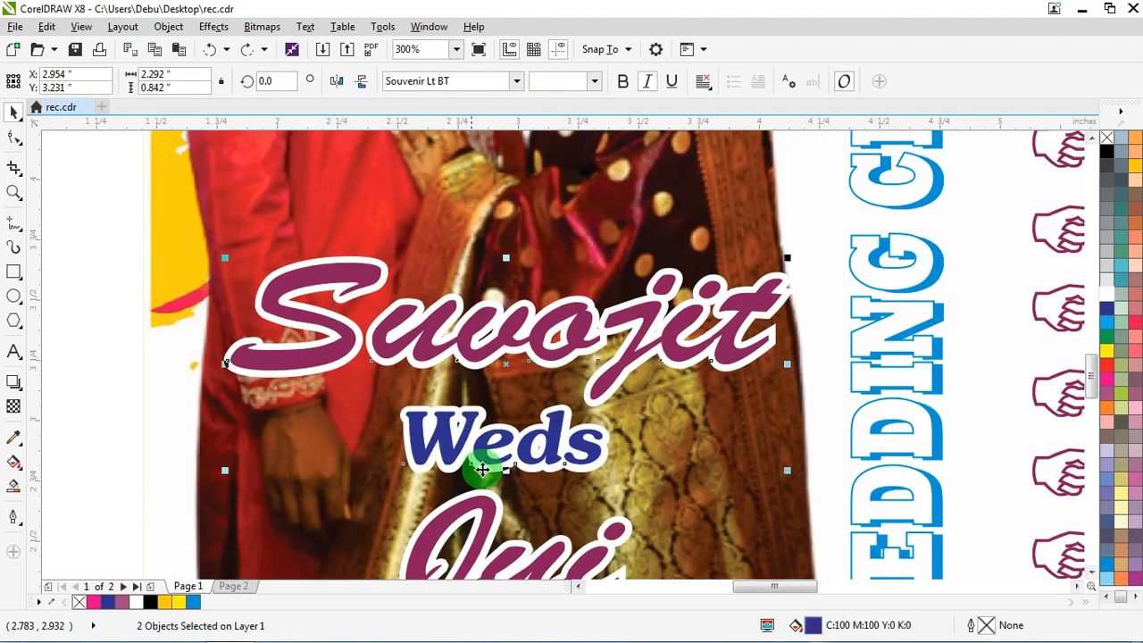
pyautogui.keyDown('shift'); pyautogui.click(490, 513); pyautogui.keyUp('shift')
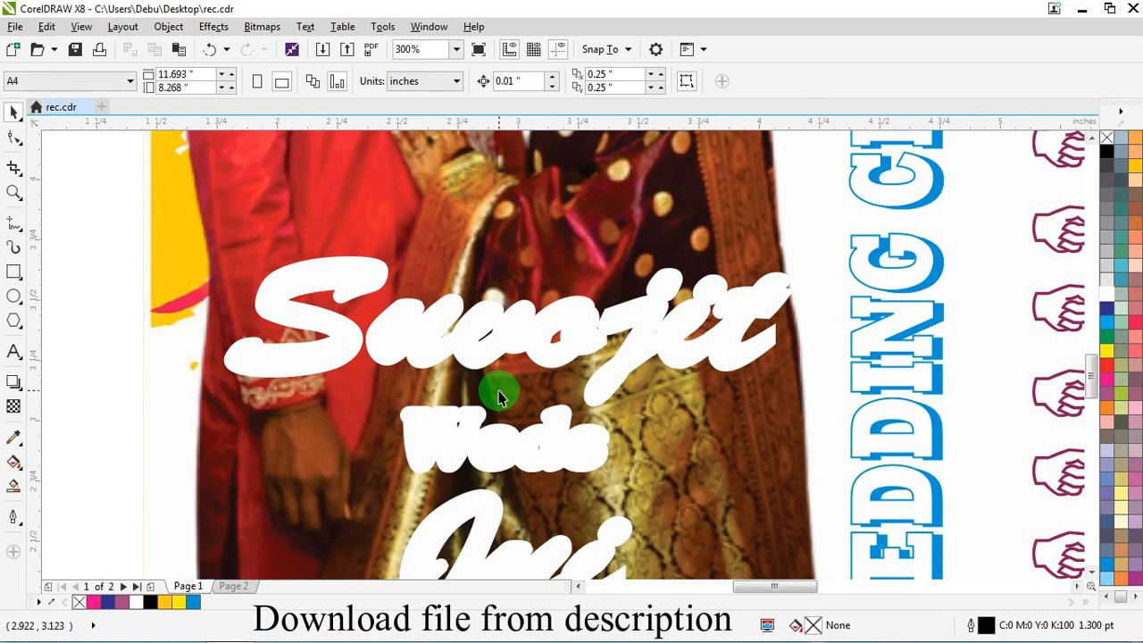
pyautogui.scroll(-1, 497, 388)
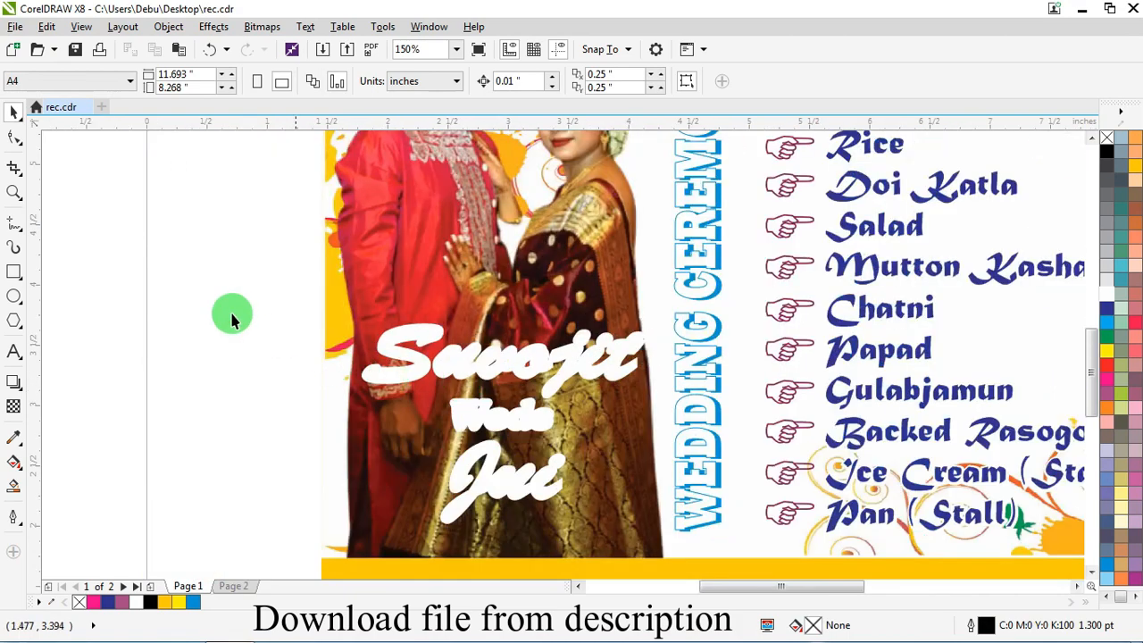
pyautogui.moveTo(206, 261); pyautogui.dragTo(663, 545)
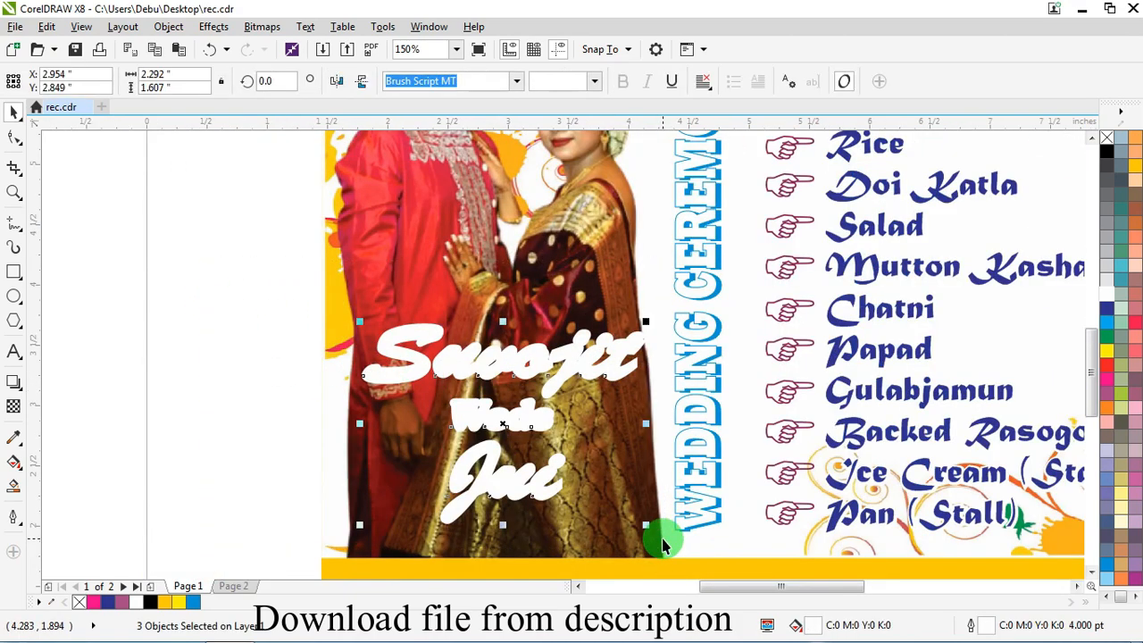
pyautogui.press('F12')
pyautogui.press('Return')
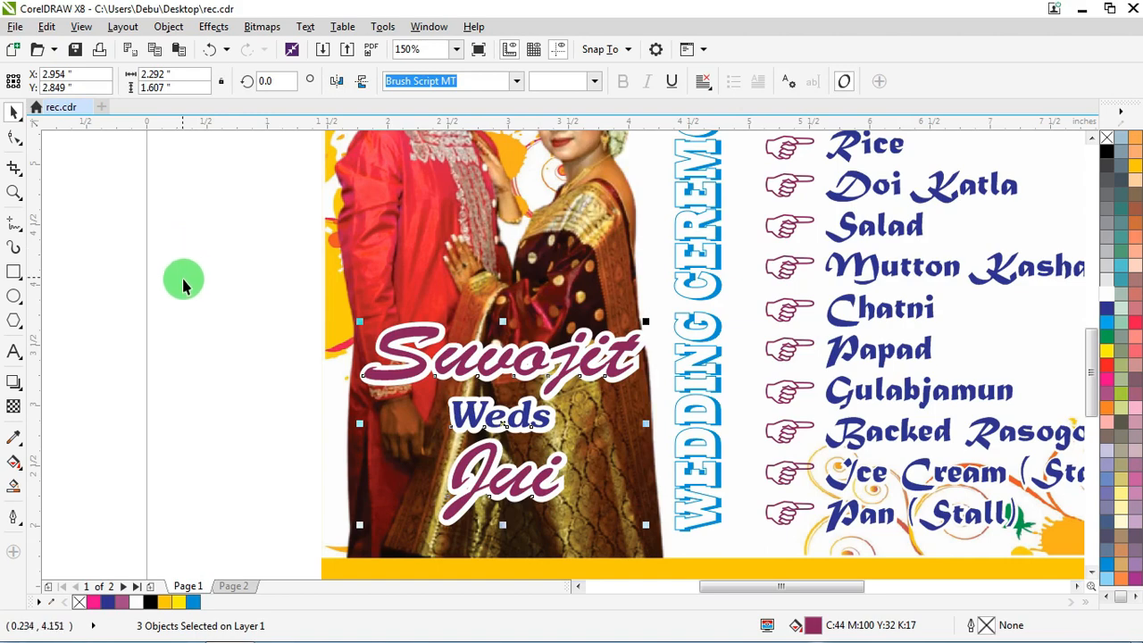
pyautogui.click(248, 349)
# Select all objects of the finished menu card and group them
pyautogui.scroll(-5, 247, 350)
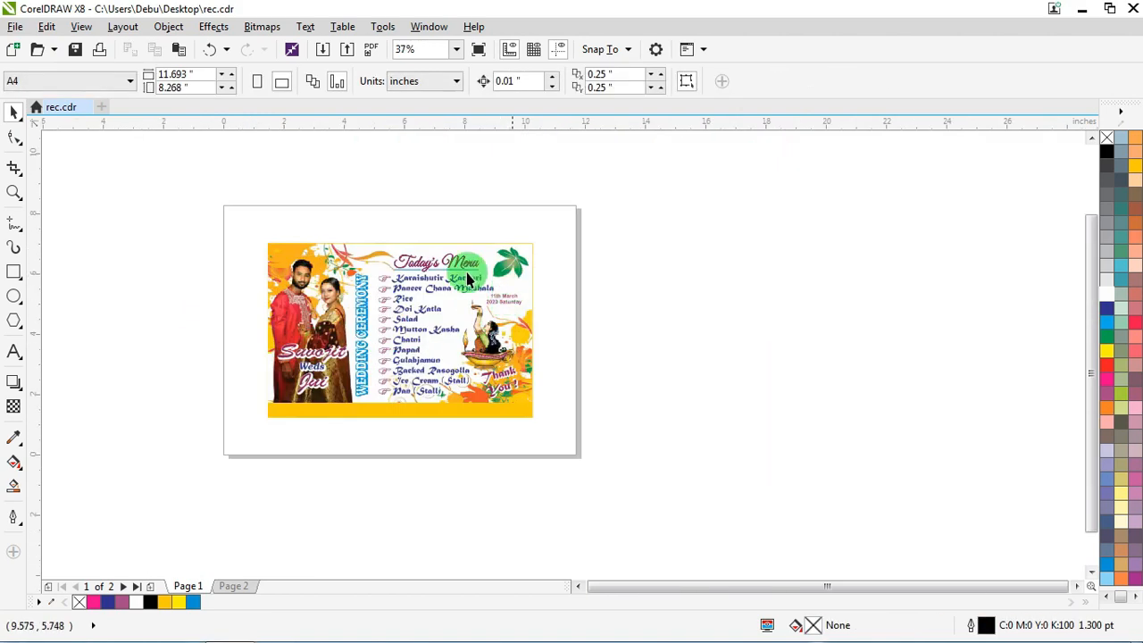
pyautogui.hotkey('ctrl', 'a')
pyautogui.hotkey('ctrl', 'g')
pyautogui.scroll(5, 447, 268)
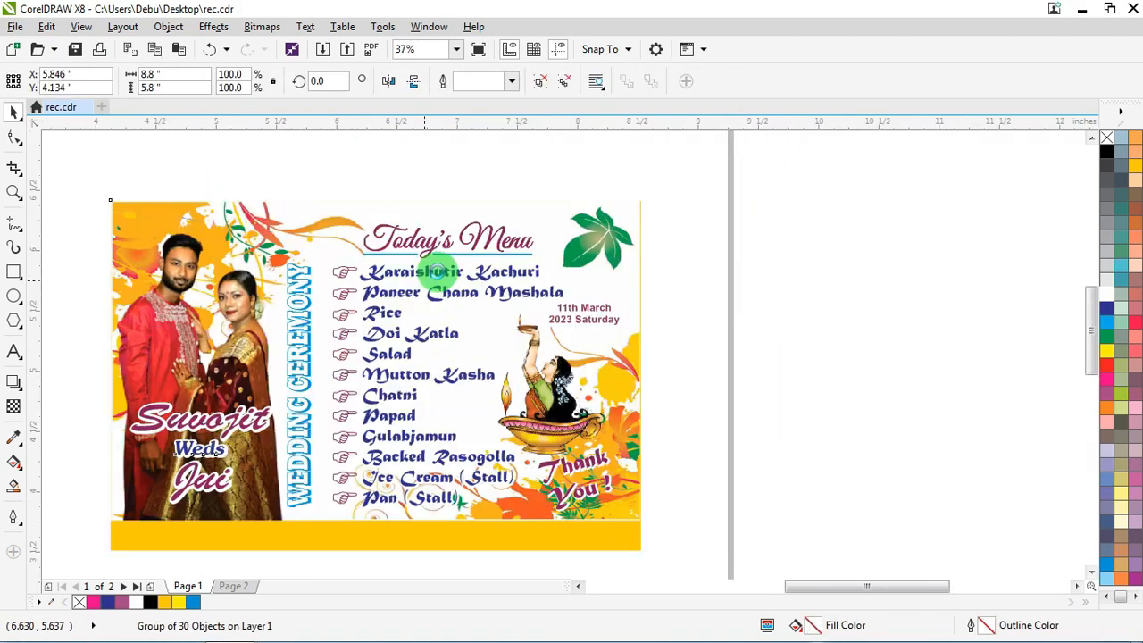
pyautogui.scroll(-5, 483, 273)
# Set the page size to 18 by 12 inches and move the grouped card into the page's upper-left corner
pyautogui.click(224, 239)
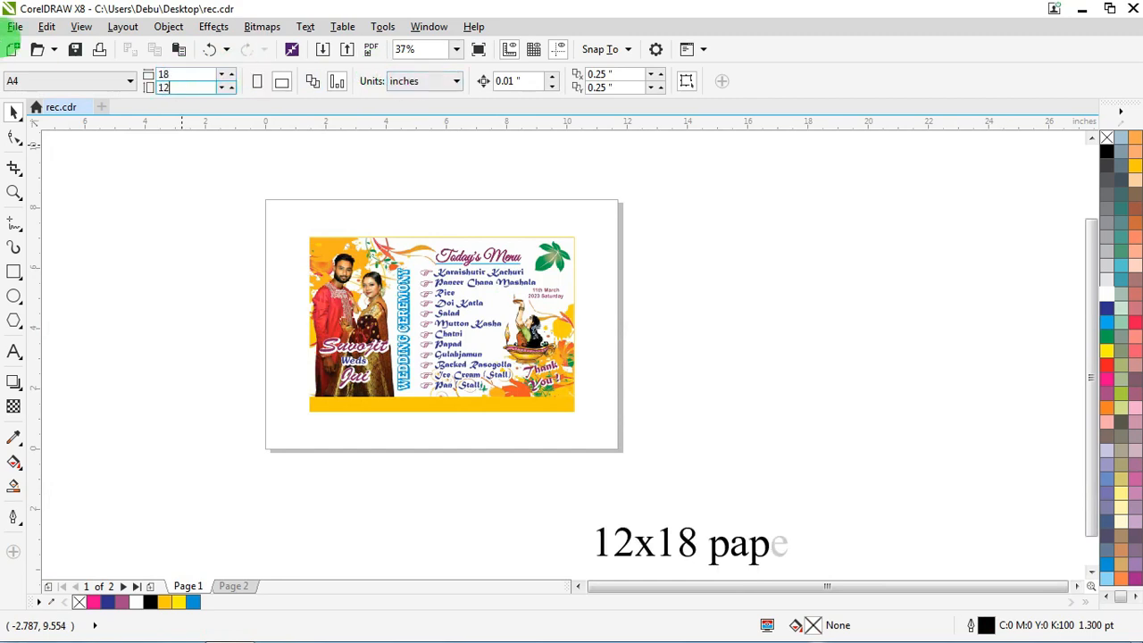
pyautogui.press('Return')
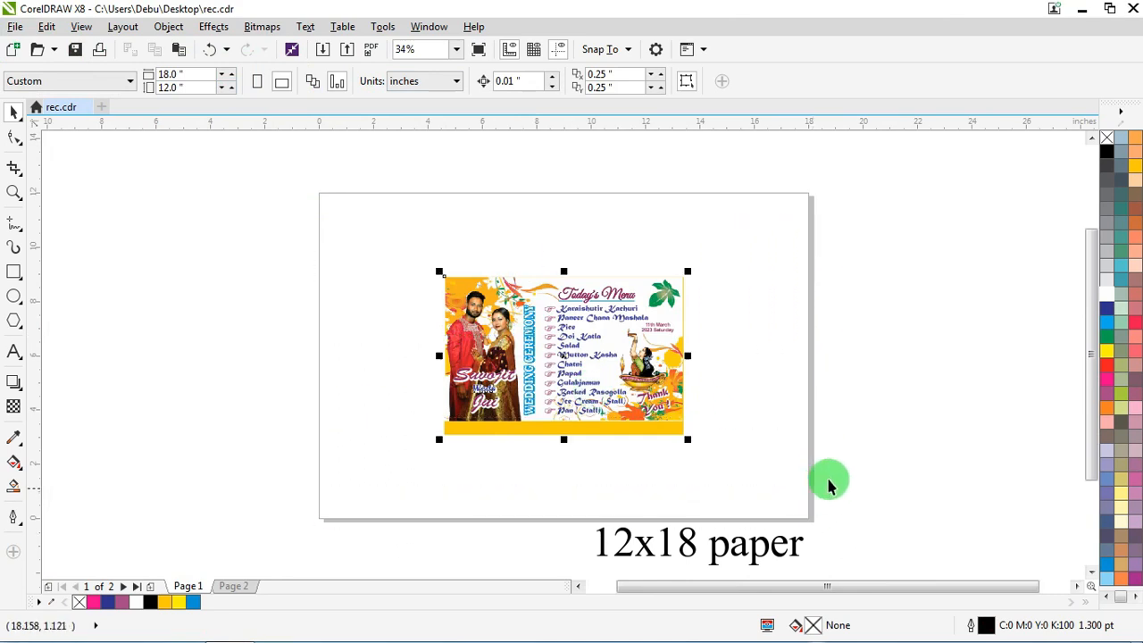
pyautogui.moveTo(584, 382); pyautogui.dragTo(462, 299)
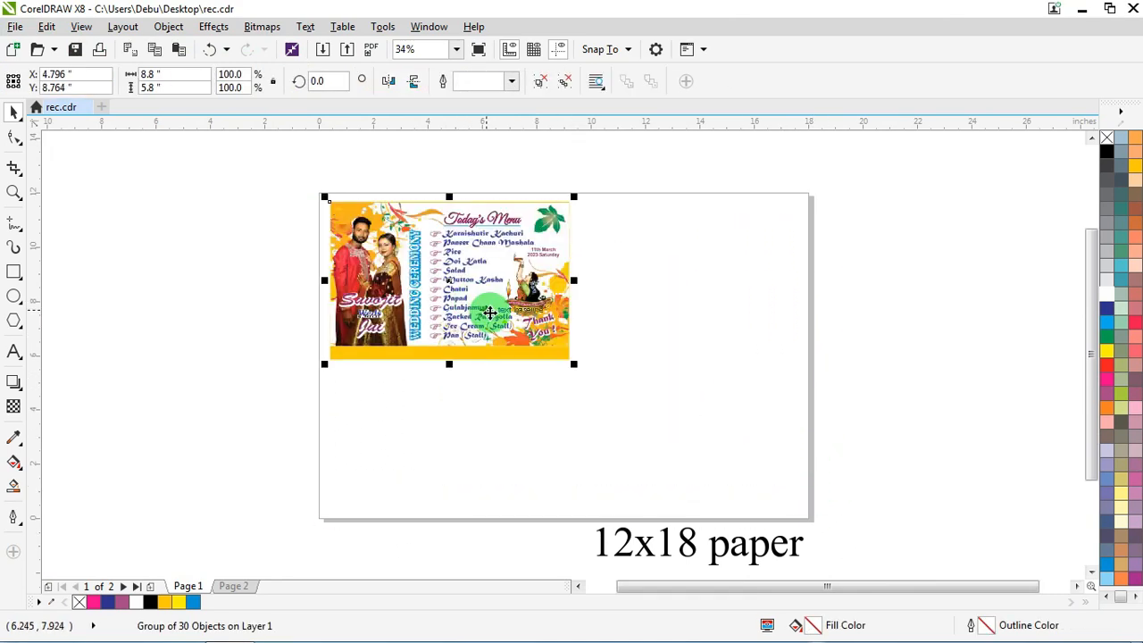
# Place one copy of the grouped card directly below the original, offset -5.8 inches vertically, and rotate the upper card 180 degrees
pyautogui.hotkey('alt', 'F7')
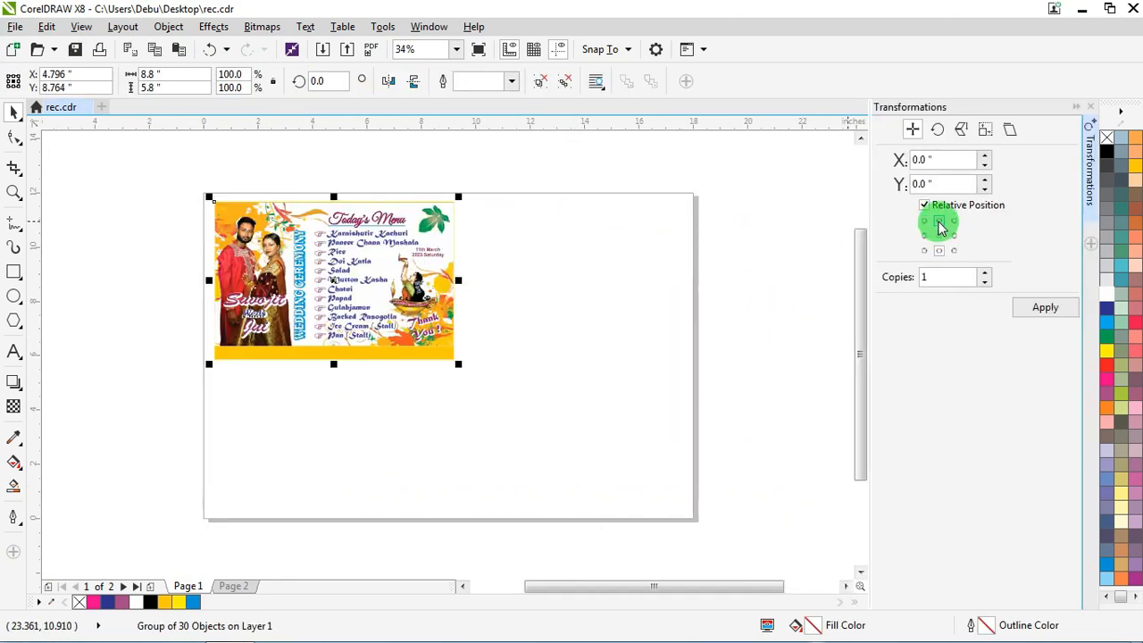
pyautogui.click(1027, 306)
pyautogui.click(620, 281)
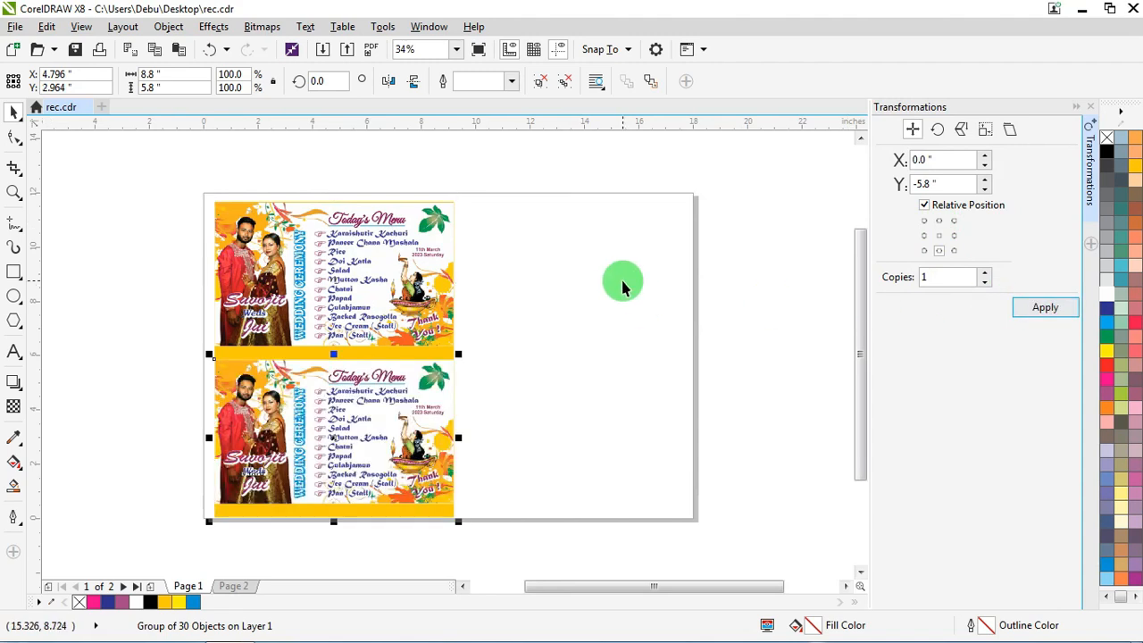
pyautogui.click(373, 284)
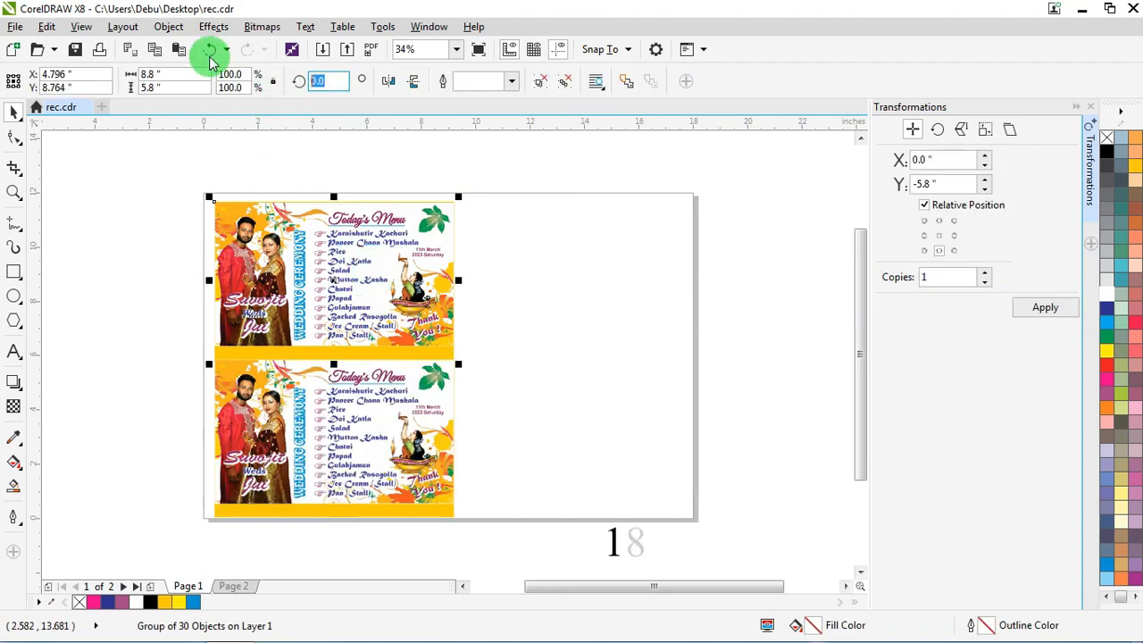
pyautogui.press('Return')
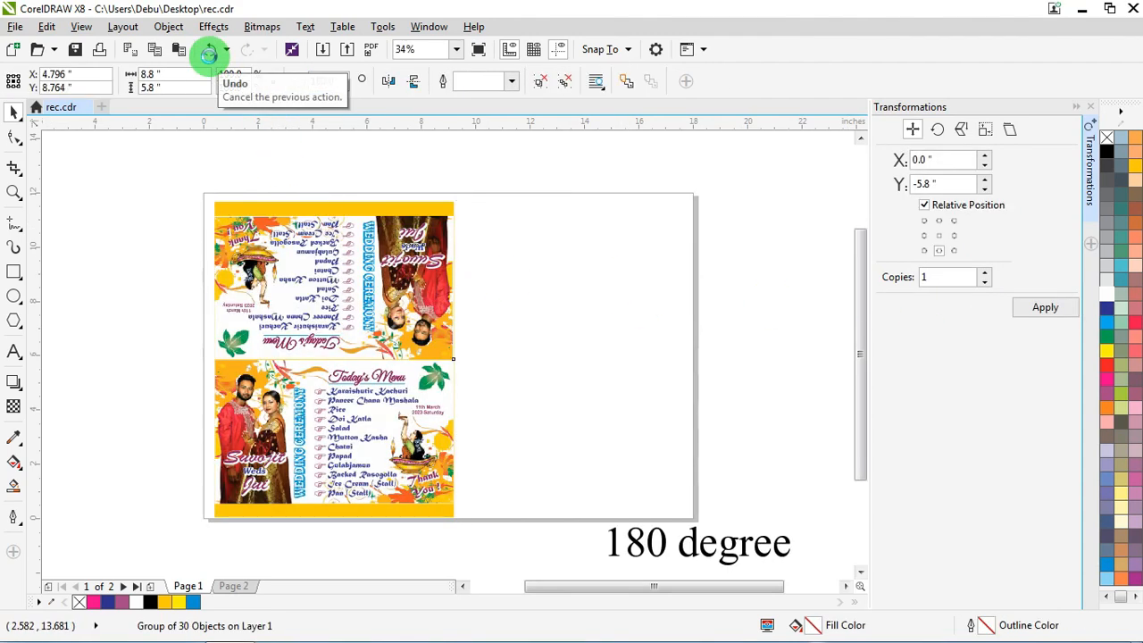
# Group the two stacked cards, place one copy 8.8 inches to their right, and nudge it slightly outward to leave a narrow gap
pyautogui.moveTo(127, 169); pyautogui.dragTo(536, 536)
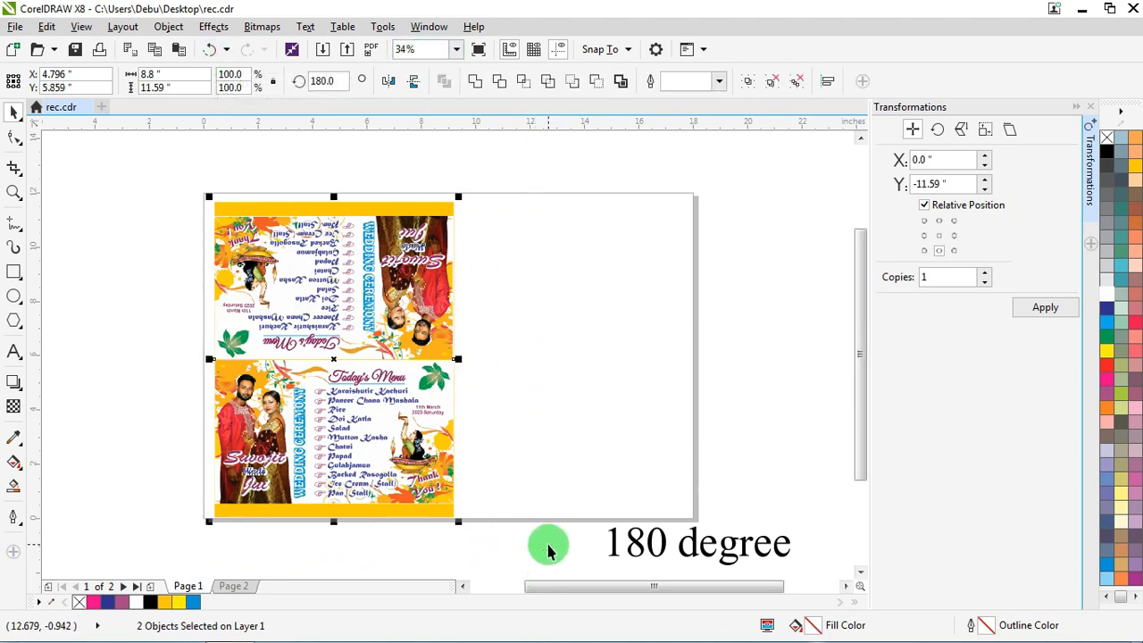
pyautogui.hotkey('ctrl', 'g')
pyautogui.click(1043, 304)
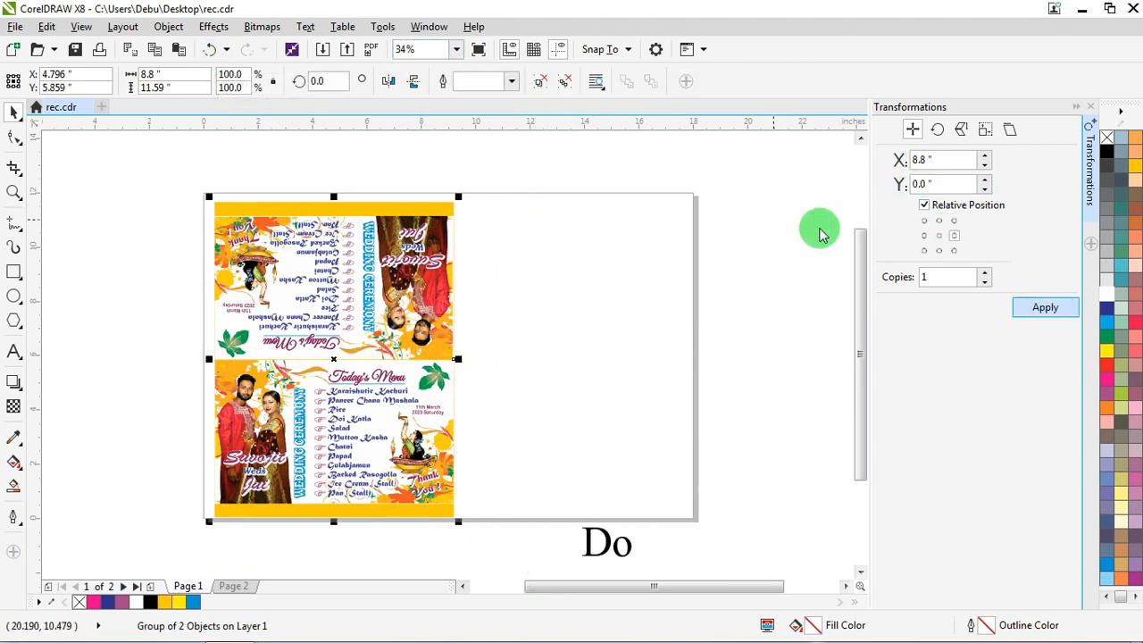
pyautogui.click(739, 160)
pyautogui.click(536, 319)
pyautogui.scroll(3, 456, 223)
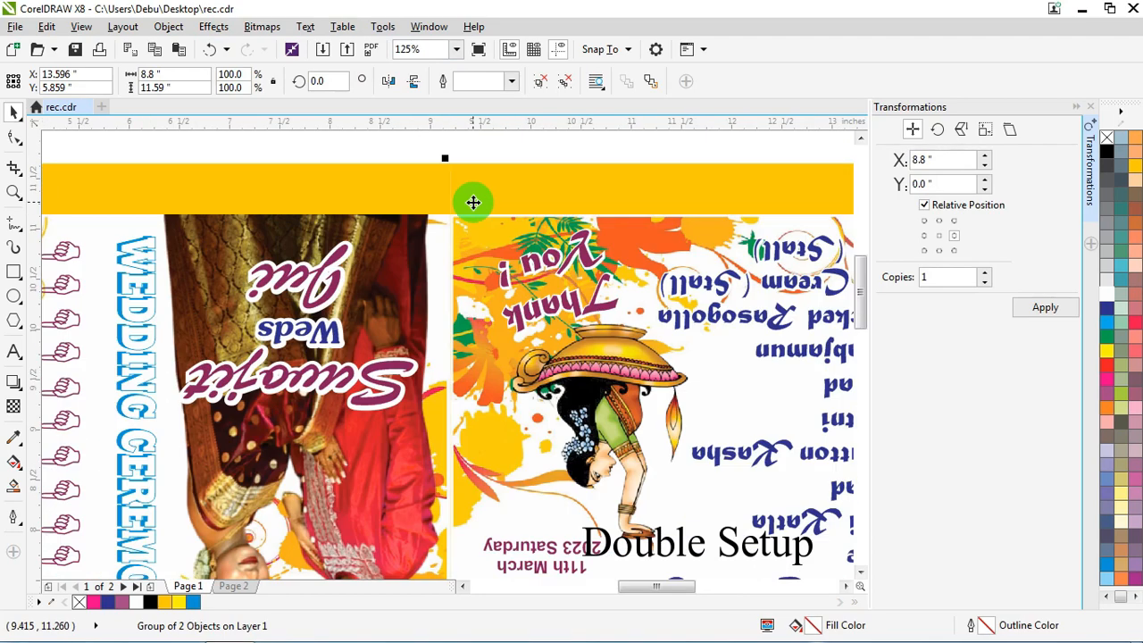
pyautogui.scroll(-4, 423, 202)
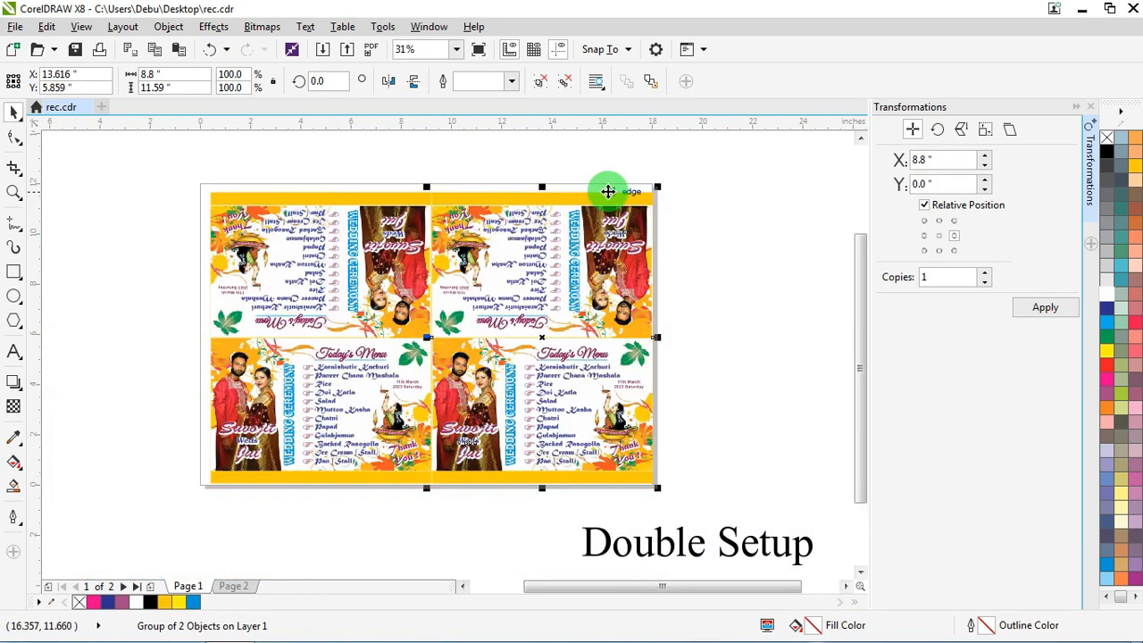
# Group both pairs of cards into one four-card layout and centre it on the 18 by 12 inch page
pyautogui.moveTo(742, 145); pyautogui.dragTo(127, 499)
pyautogui.click(643, 271)
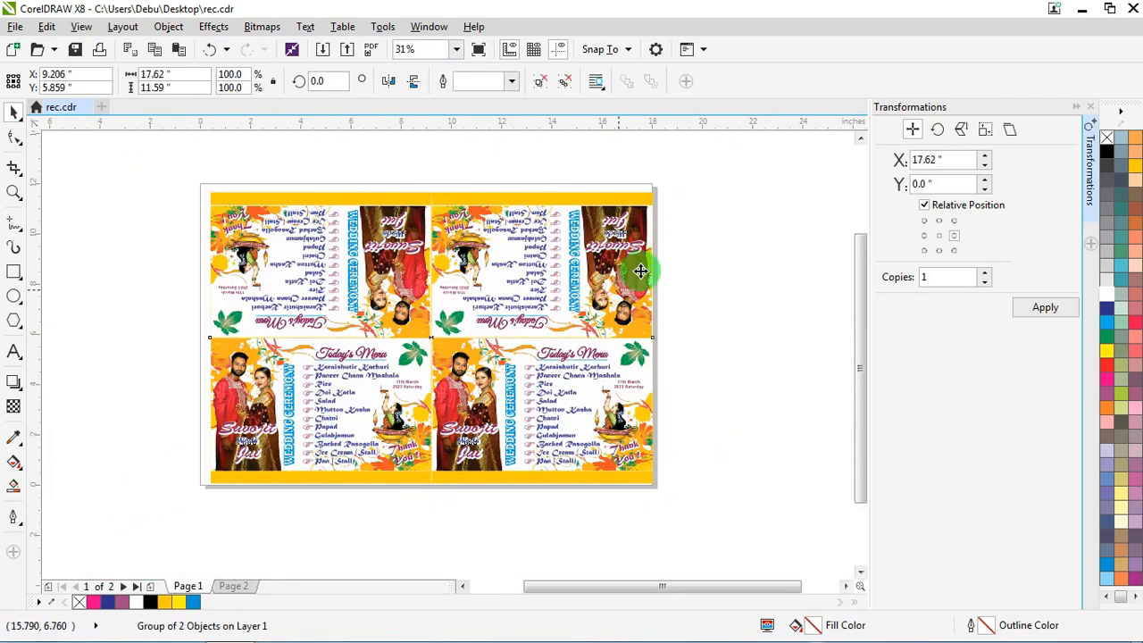
pyautogui.click(748, 200)
pyautogui.click(336, 233)
pyautogui.click(12, 194)
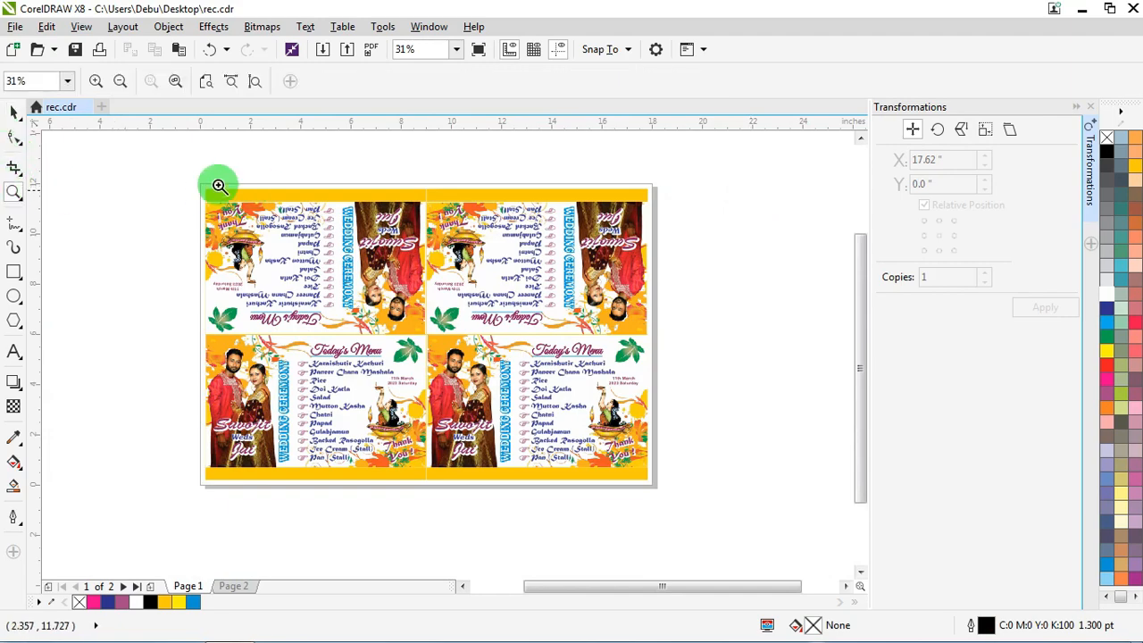